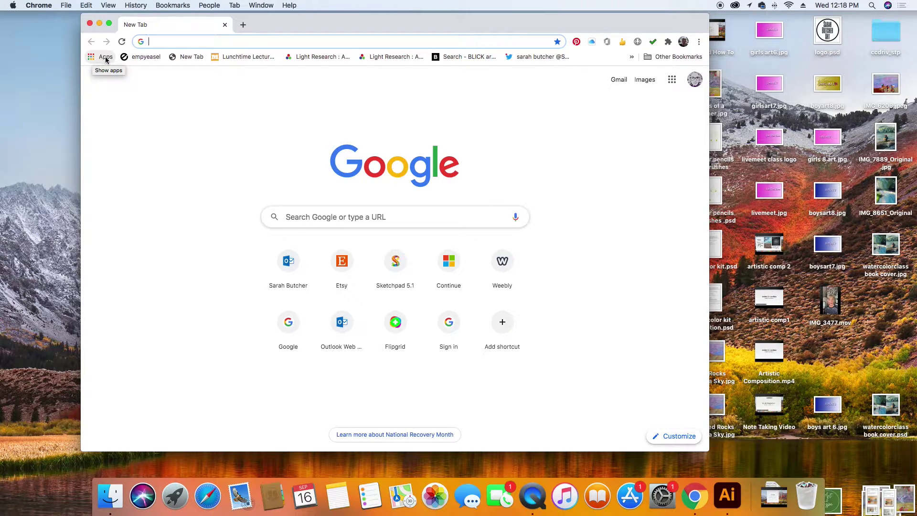
Open the Chrome Web Store from Chrome's apps page and search it for "sketchpad".
left_click(105, 57)
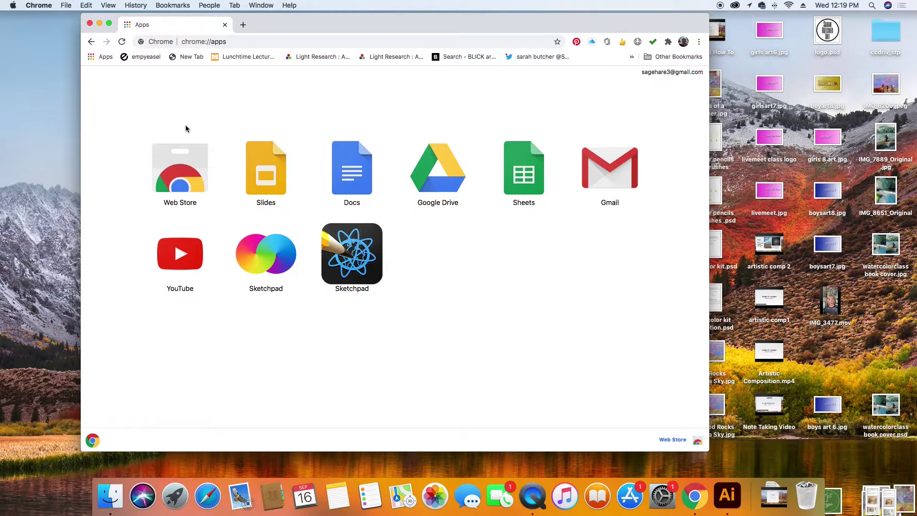
left_click(676, 444)
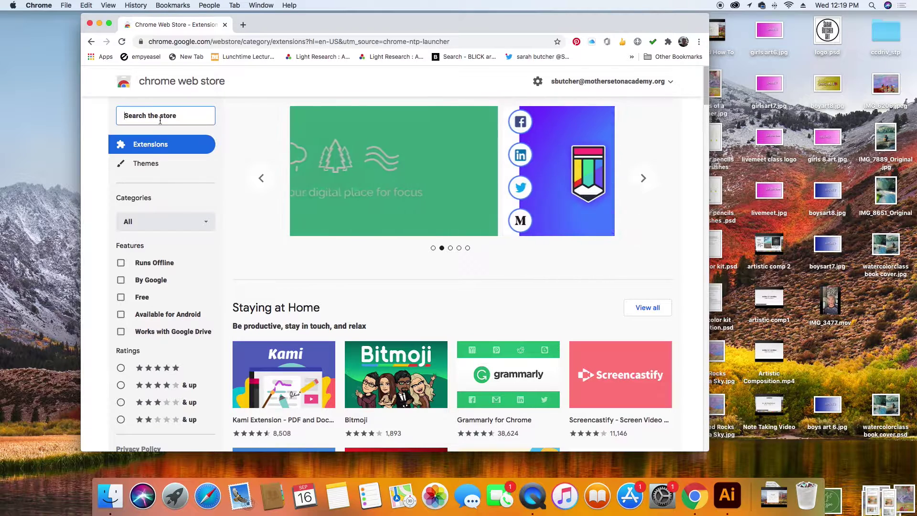
type("sketchpad")
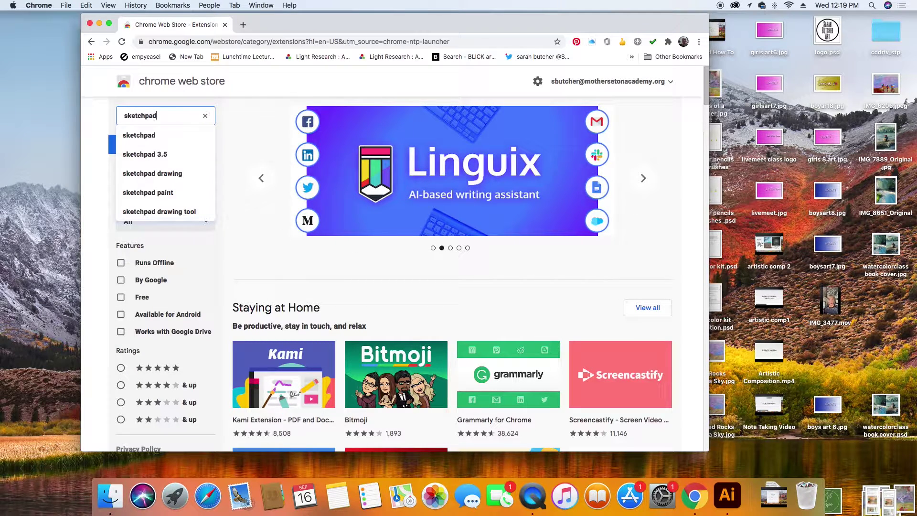
key("Return")
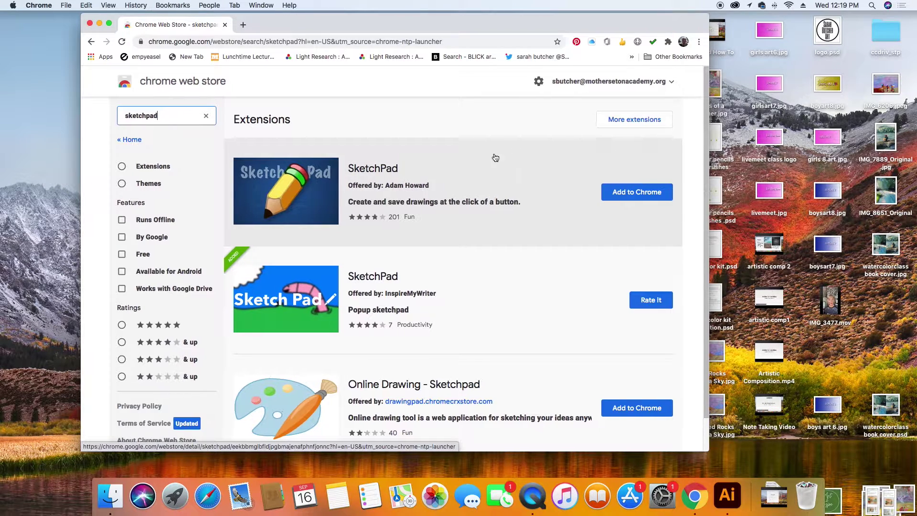
Add the first SketchPad extension in the search results to Chrome and dismiss the notification.
left_click(635, 195)
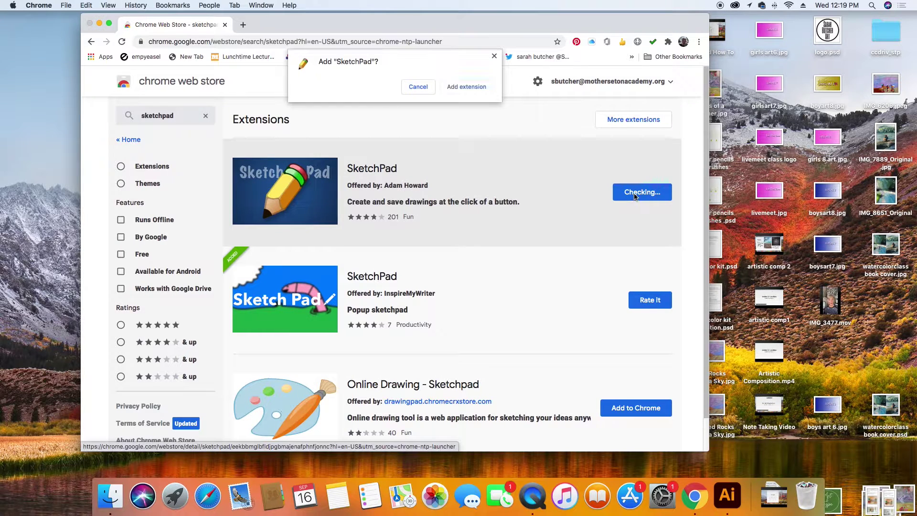
left_click(466, 87)
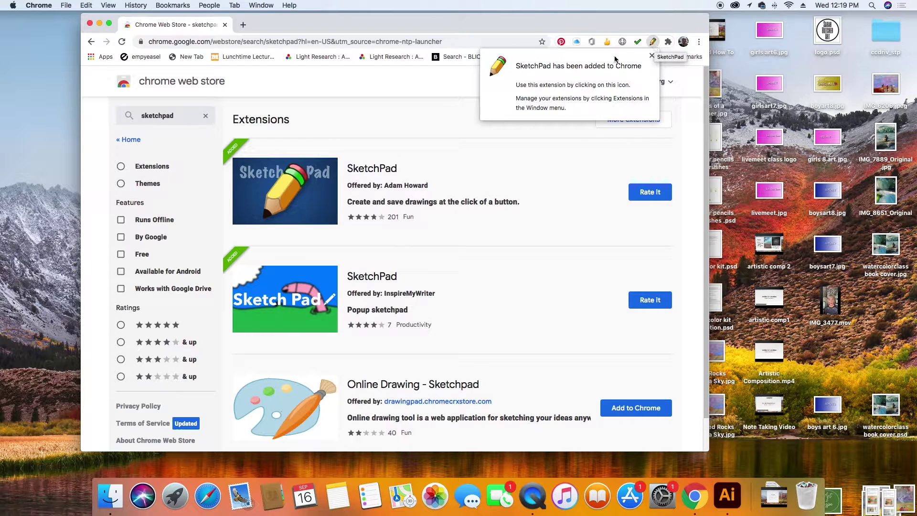
left_click(652, 56)
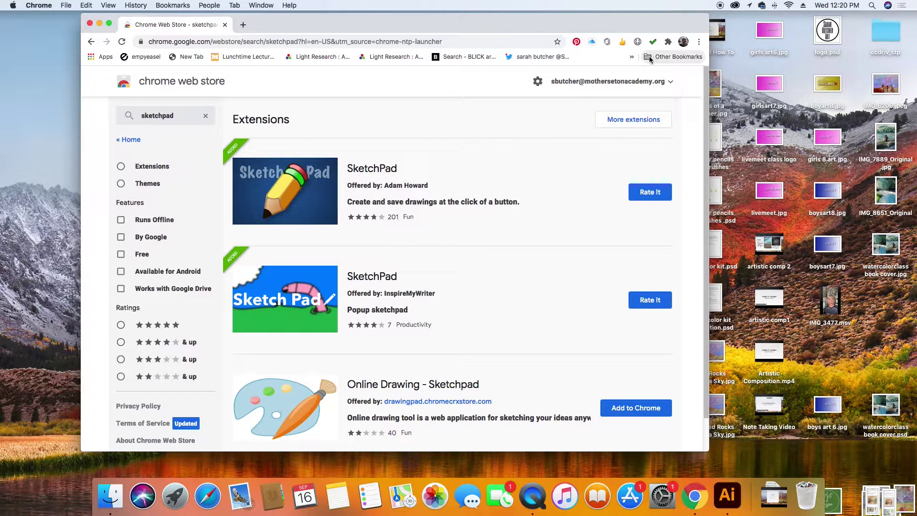
Launch the Sketchpad app with the pencil-and-blue-drawing icon from Chrome's apps page and reposition the browser window.
left_click(104, 58)
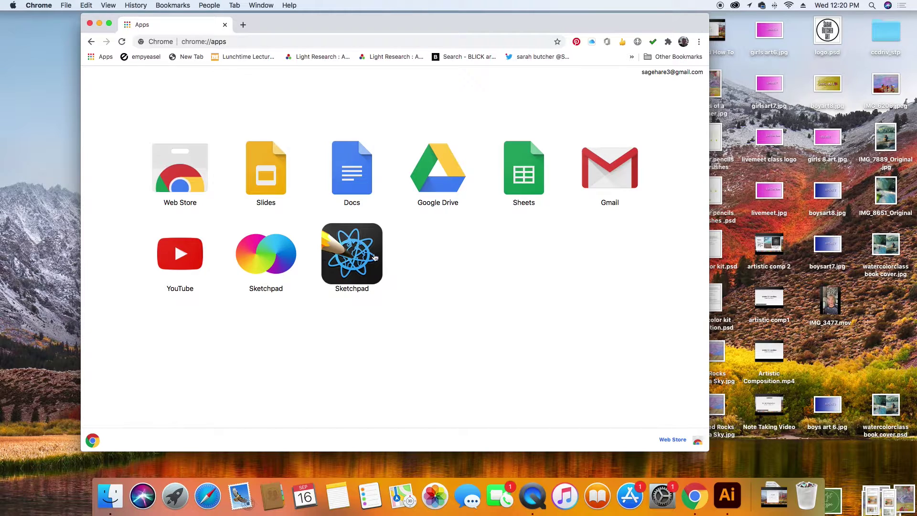
left_click(344, 257)
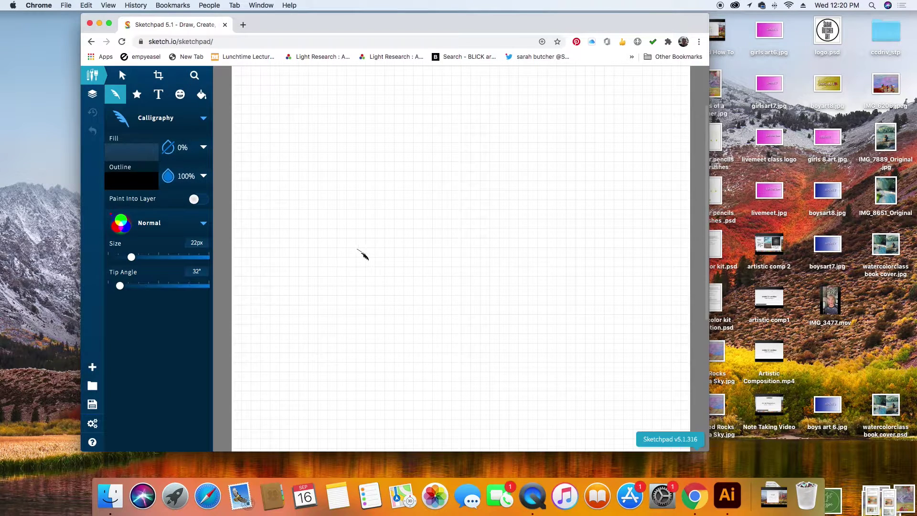
left_click_drag(298, 24, 326, 18)
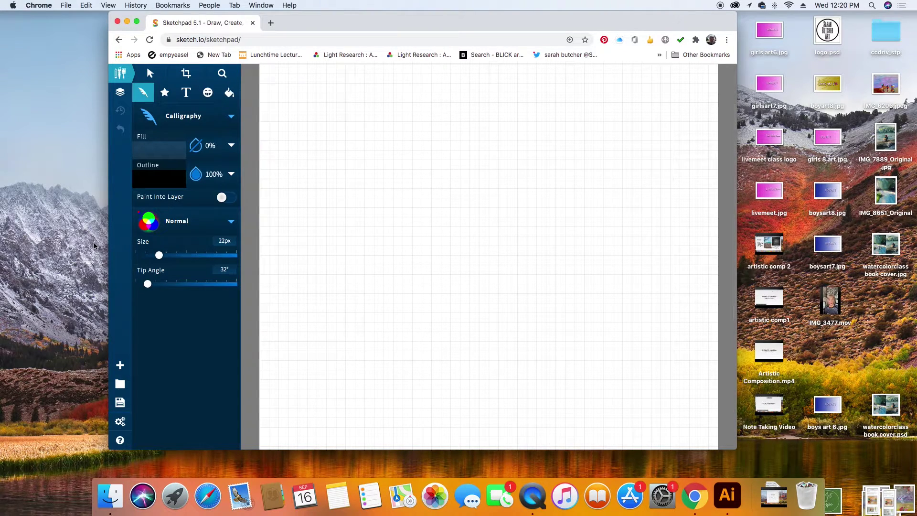
scroll(493, 214, "up", 1)
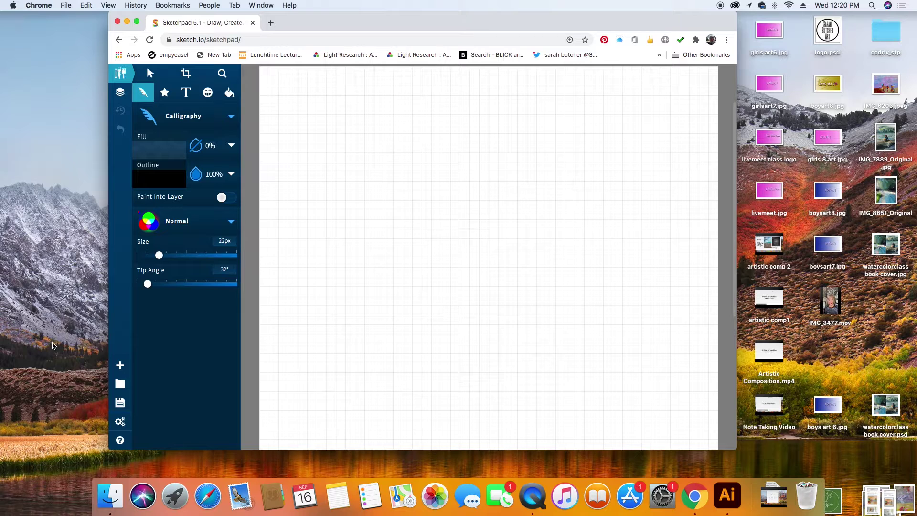
Create a new blank document with the 8.5 x 11 (Letter) paper size.
left_click(121, 366)
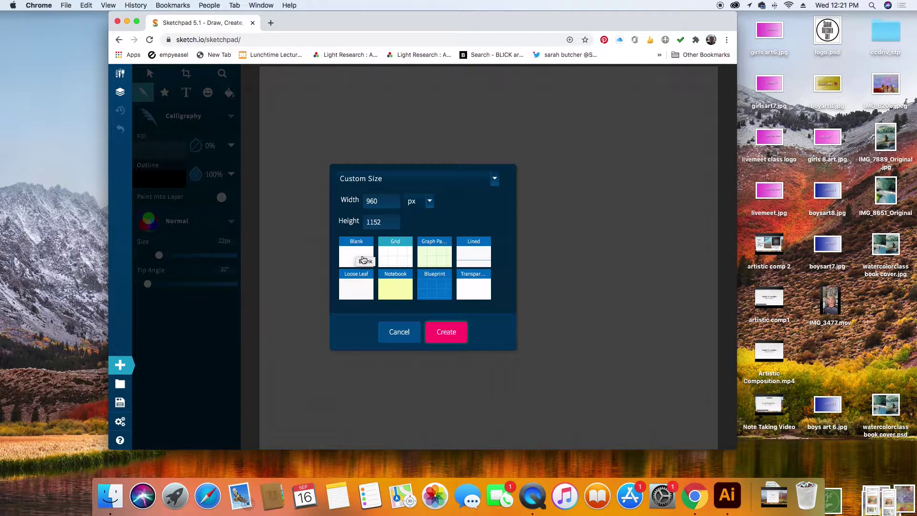
left_click(495, 180)
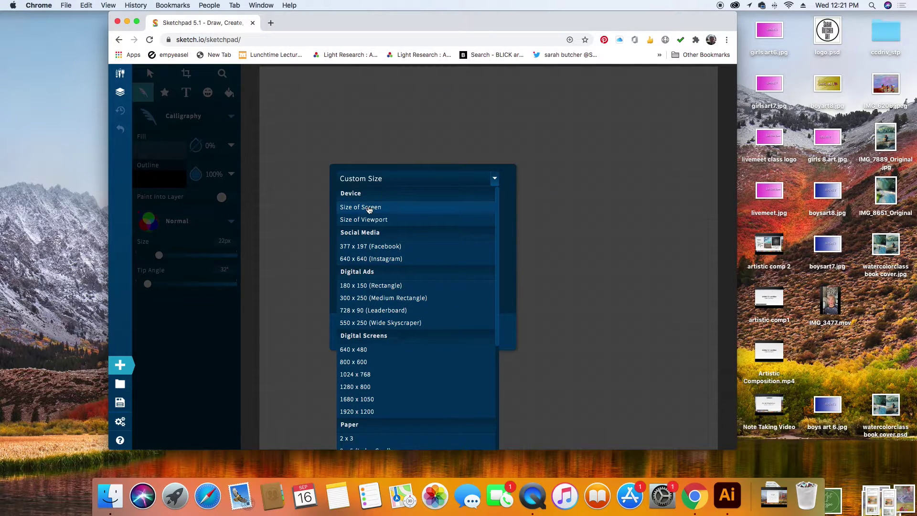
scroll(362, 383, "down", 5)
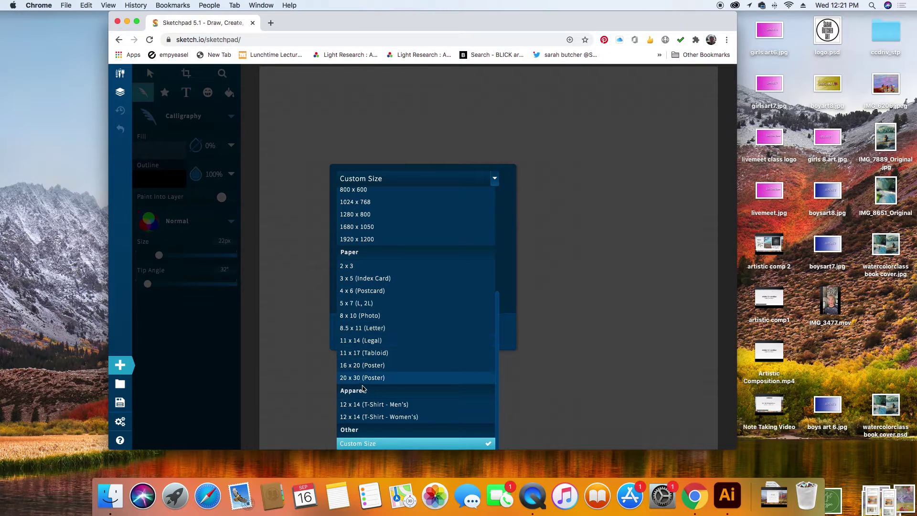
left_click(354, 329)
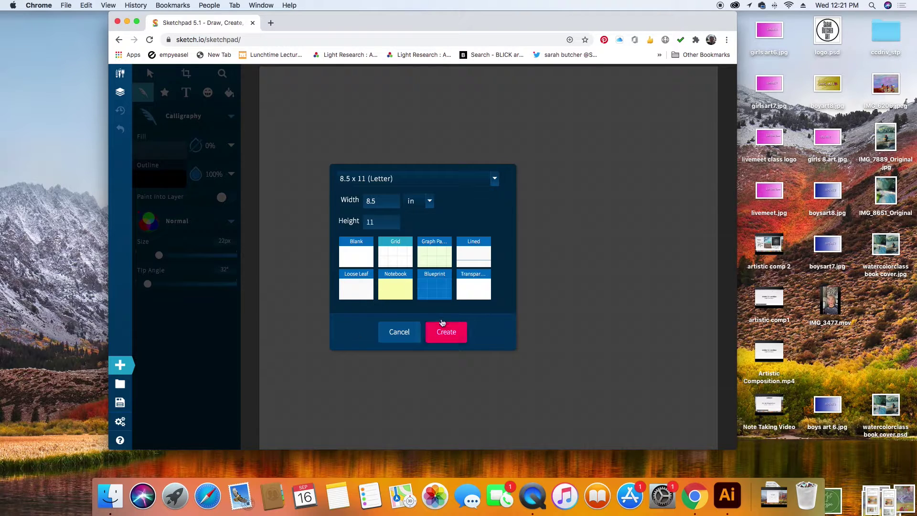
left_click(359, 259)
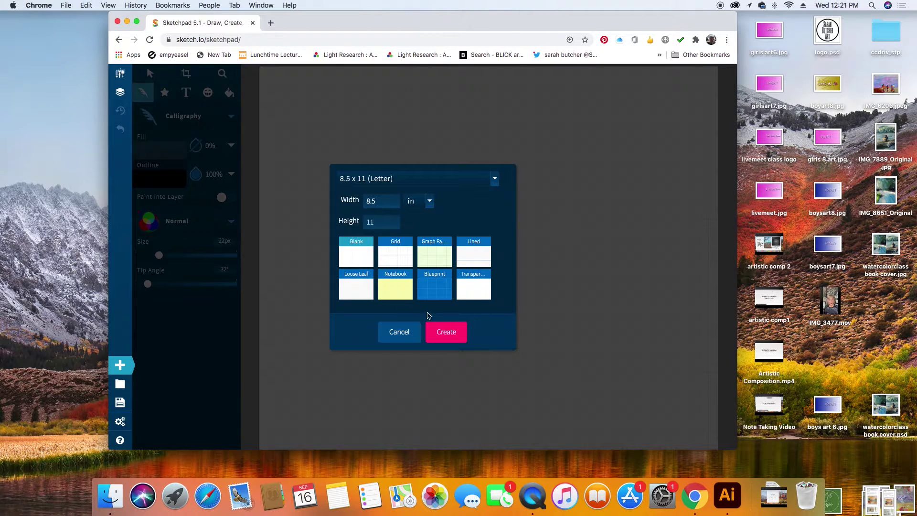
left_click(446, 333)
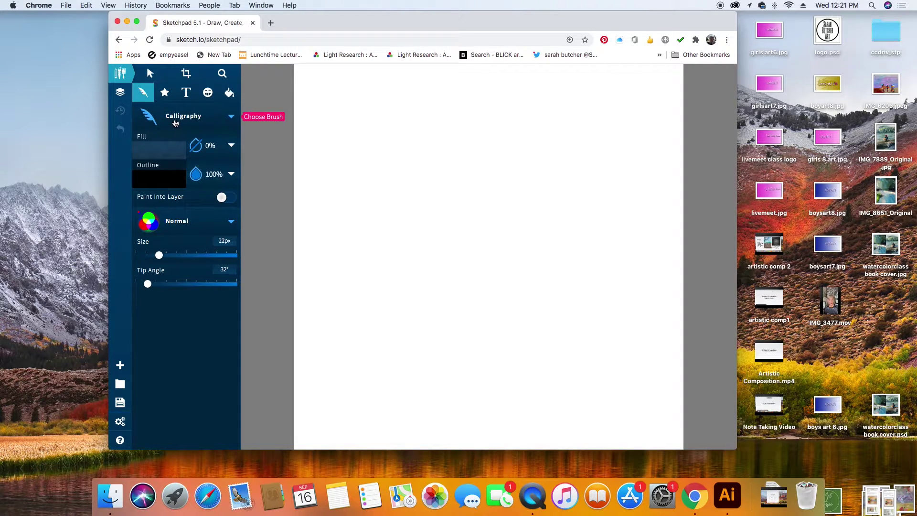
Change the brush from Calligraphy to Pencil, collapsing and reopening the tool settings first.
left_click(124, 76)
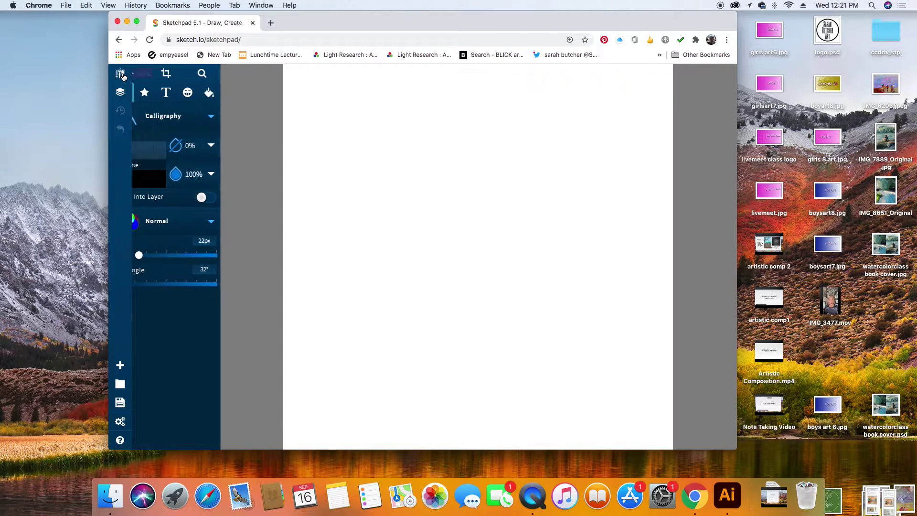
left_click(123, 76)
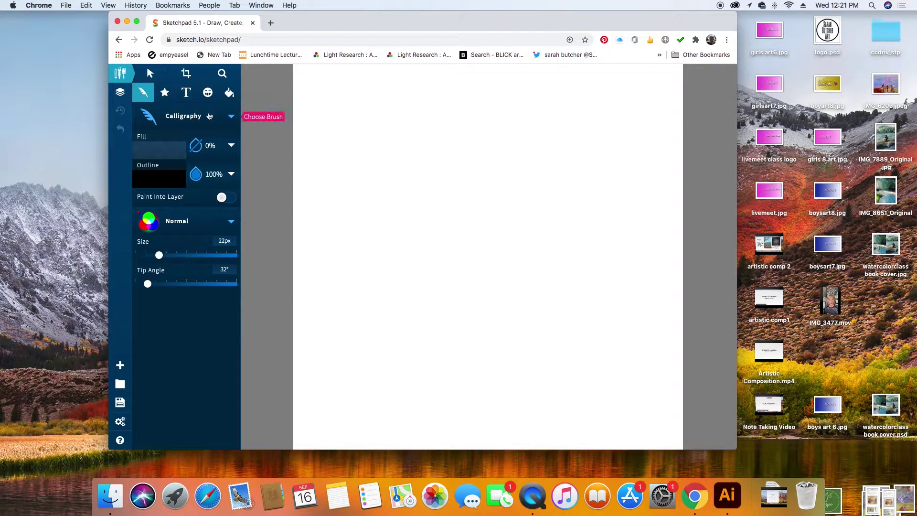
left_click(231, 118)
left_click(265, 137)
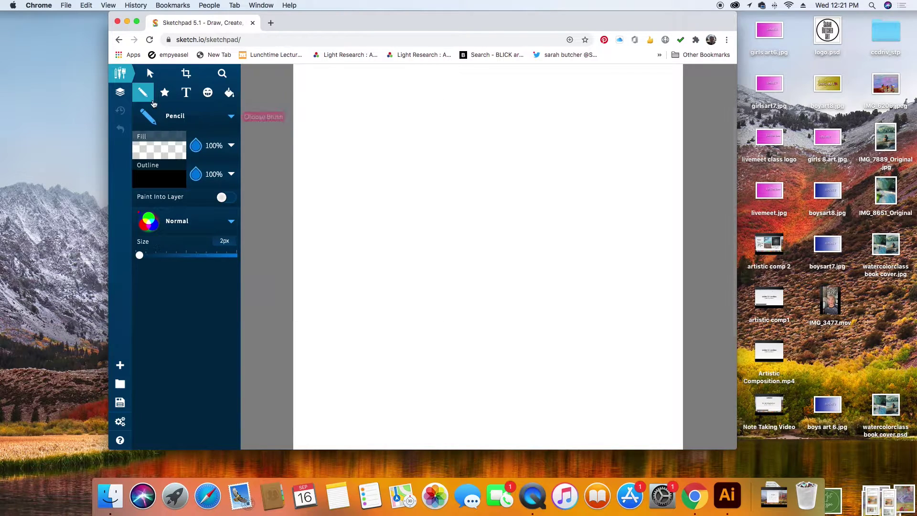
left_click(227, 118)
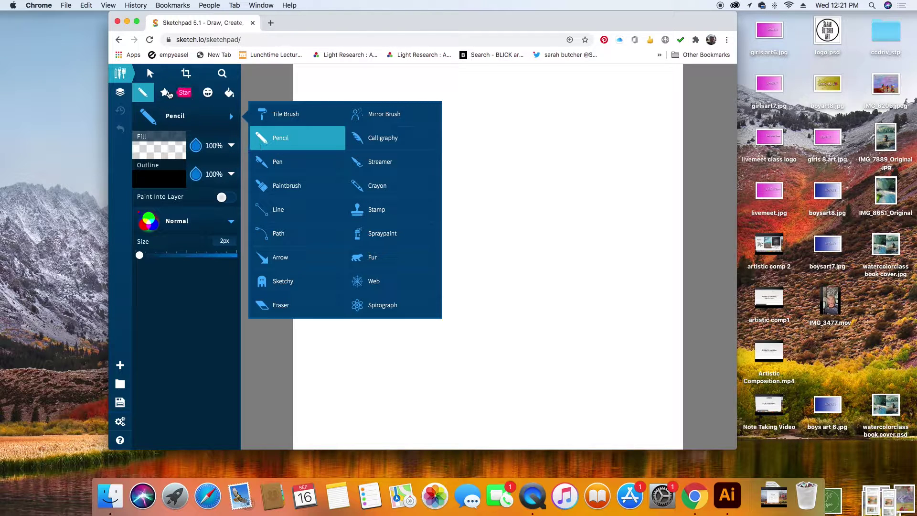
left_click(270, 140)
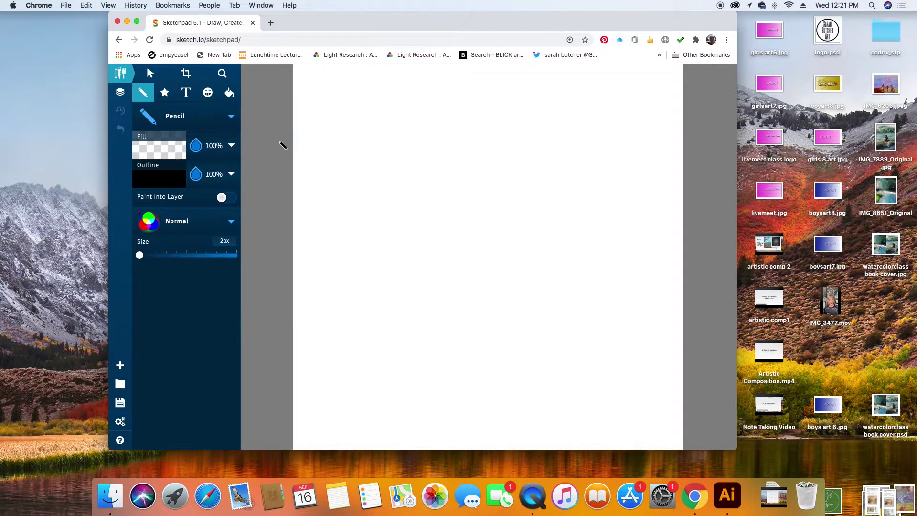
Examine the selection of shapes available for the Star tool and the settings of the Text tool.
left_click(165, 93)
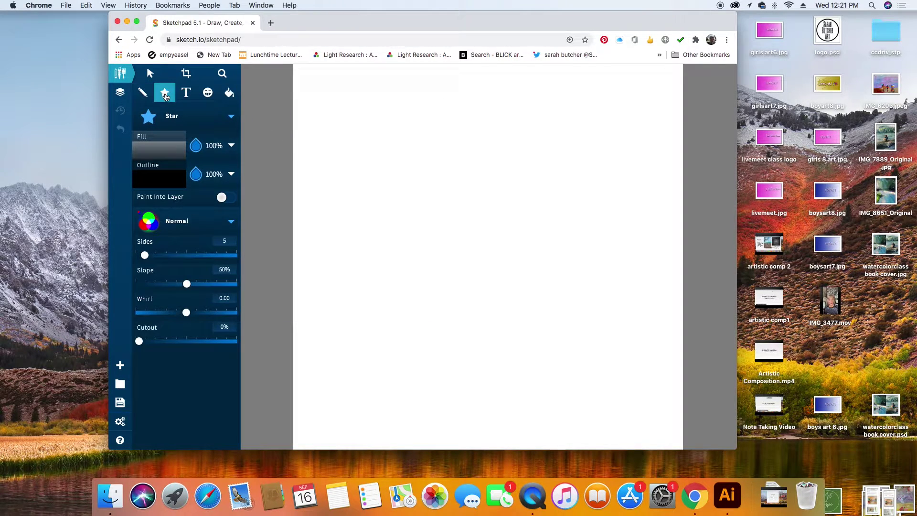
left_click(231, 117)
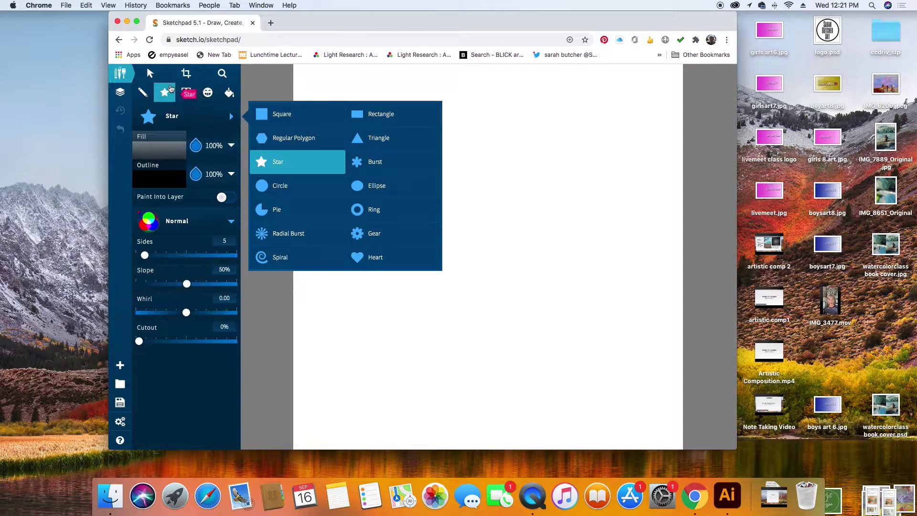
left_click(185, 92)
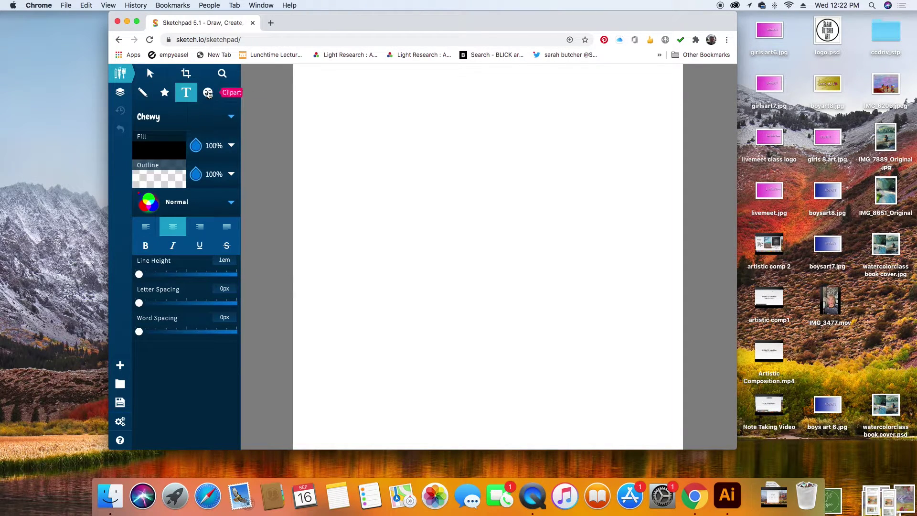
Insert the cartoon giraffe clipart onto the blank canvas.
left_click(209, 93)
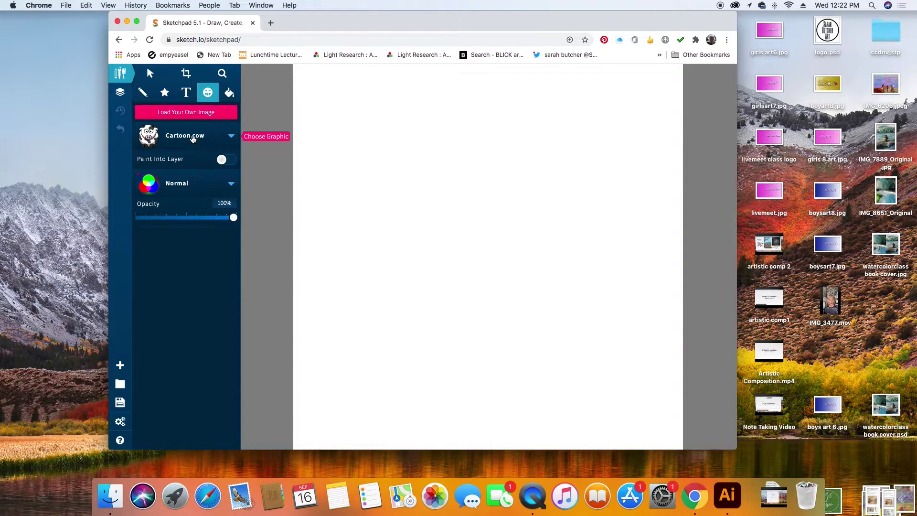
left_click(229, 137)
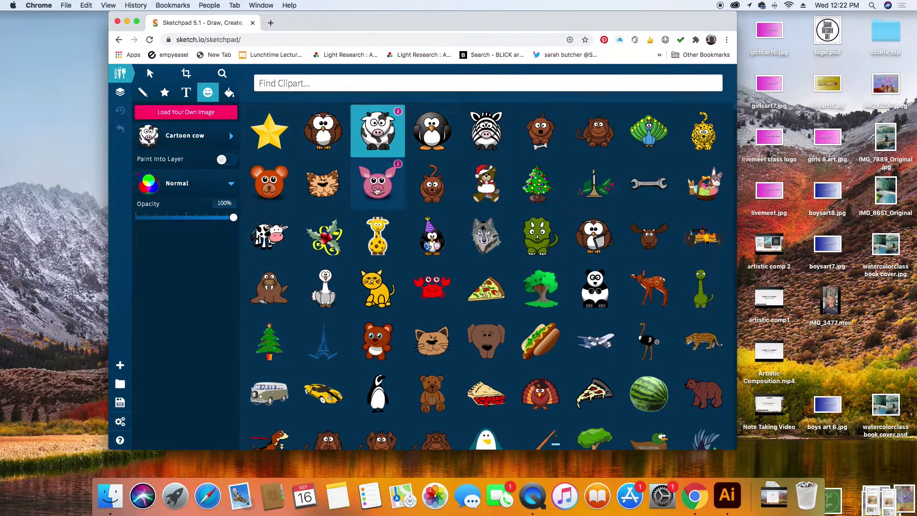
left_click(381, 238)
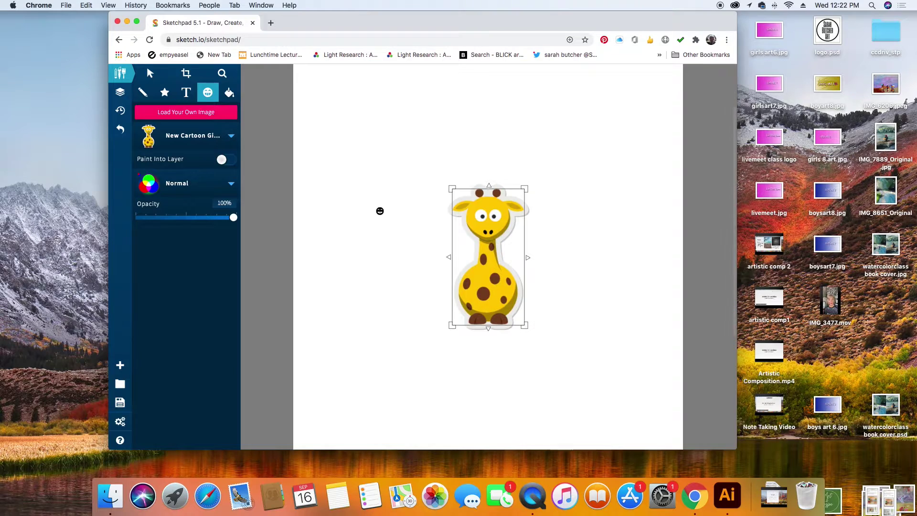
Search the clipart library for "boat".
left_click(231, 136)
left_click(287, 84)
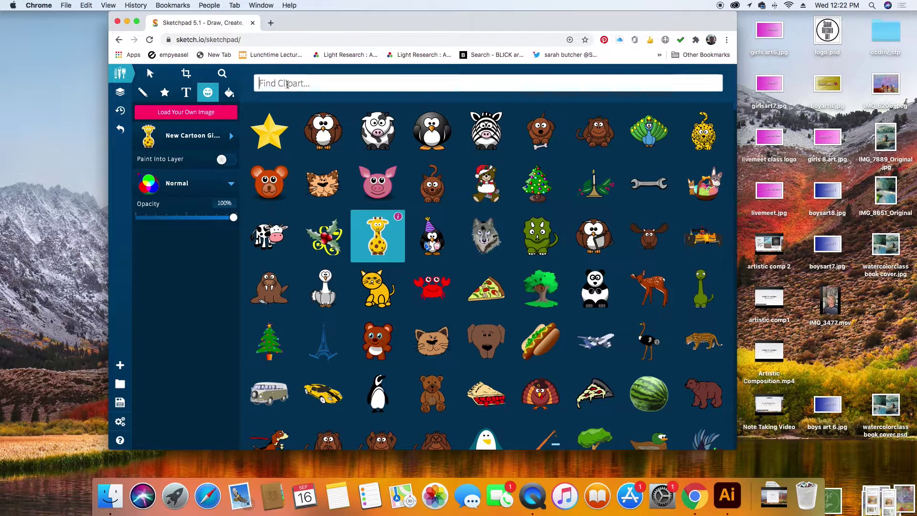
type("bo")
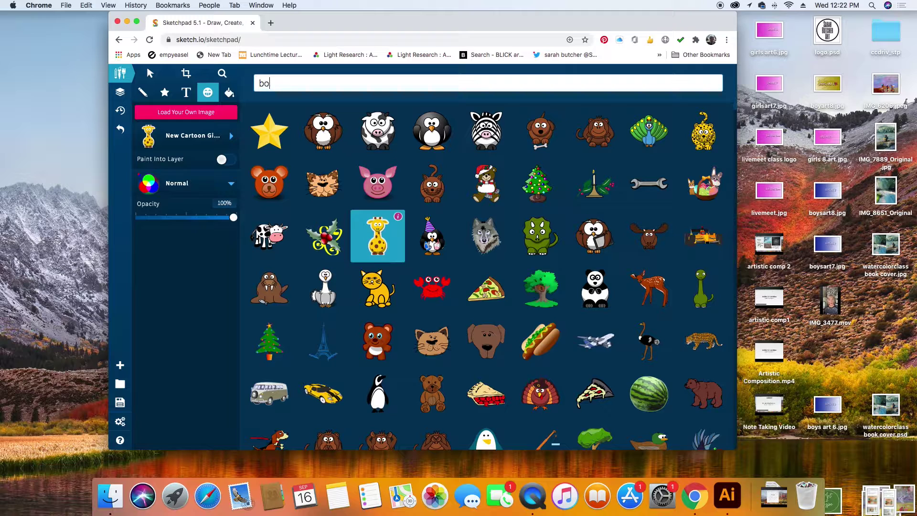
type("at")
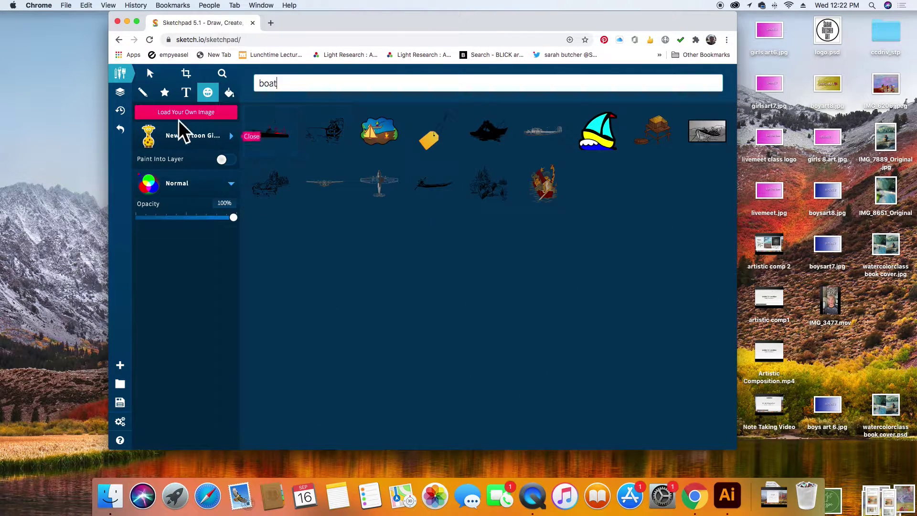
Load the image file IMG_5781.PNG from the Desktop onto the canvas.
left_click(200, 114)
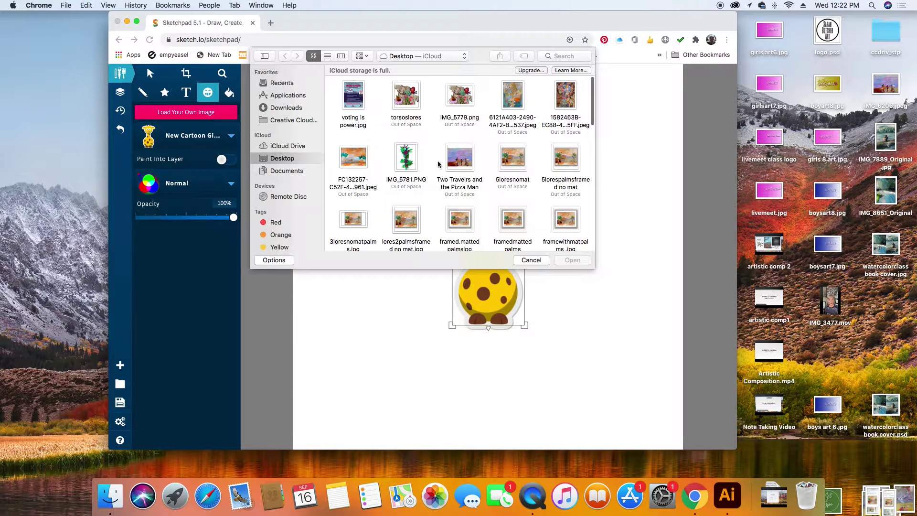
left_click(410, 163)
left_click(573, 260)
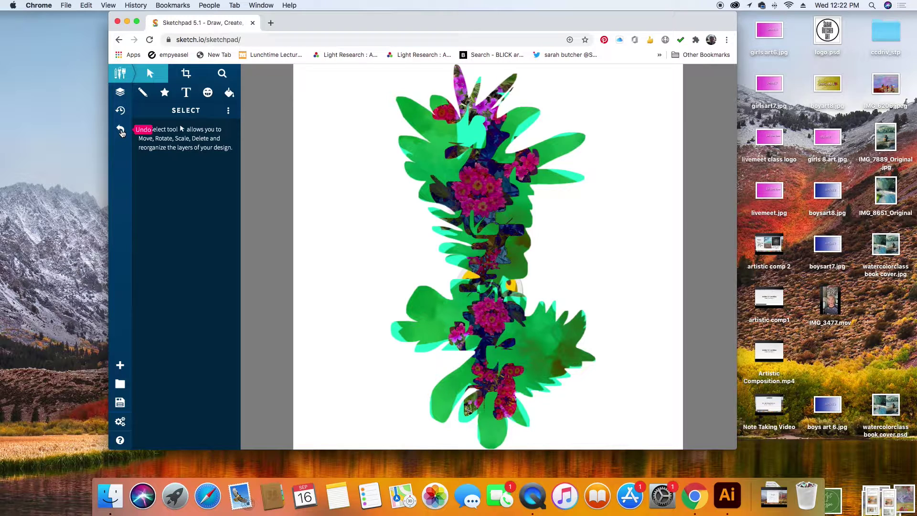
Undo the insertion of the loaded image and the giraffe clipart.
left_click(121, 131)
left_click(121, 132)
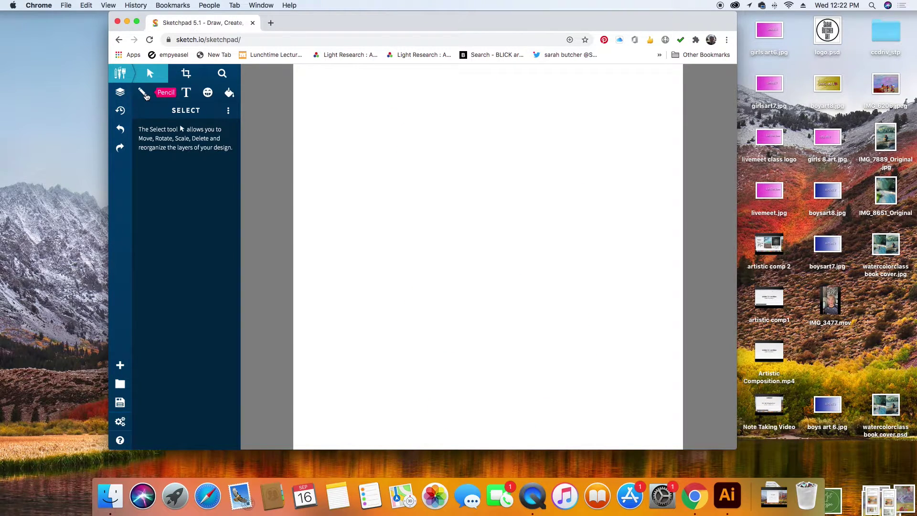
Fill the blank canvas with a light blue linear gradient using Vector Fill, and shift the gradient line lower on the page.
left_click(229, 92)
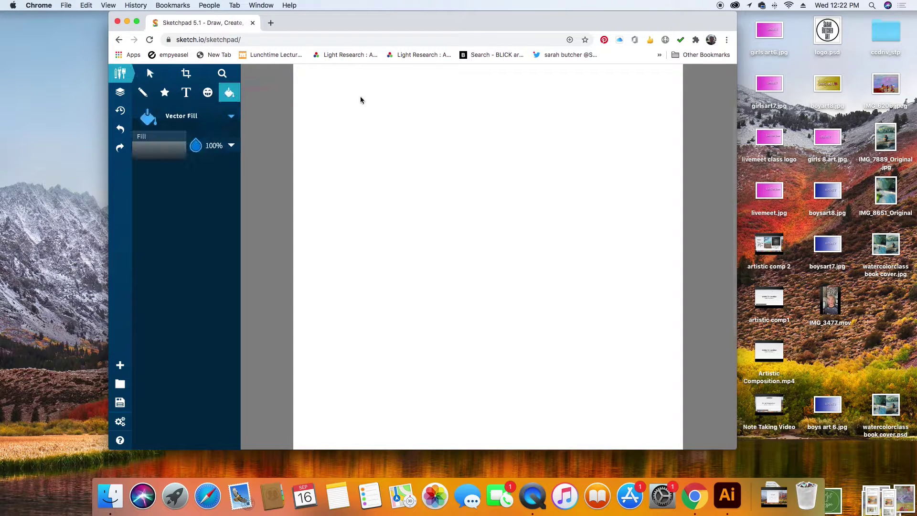
left_click(173, 149)
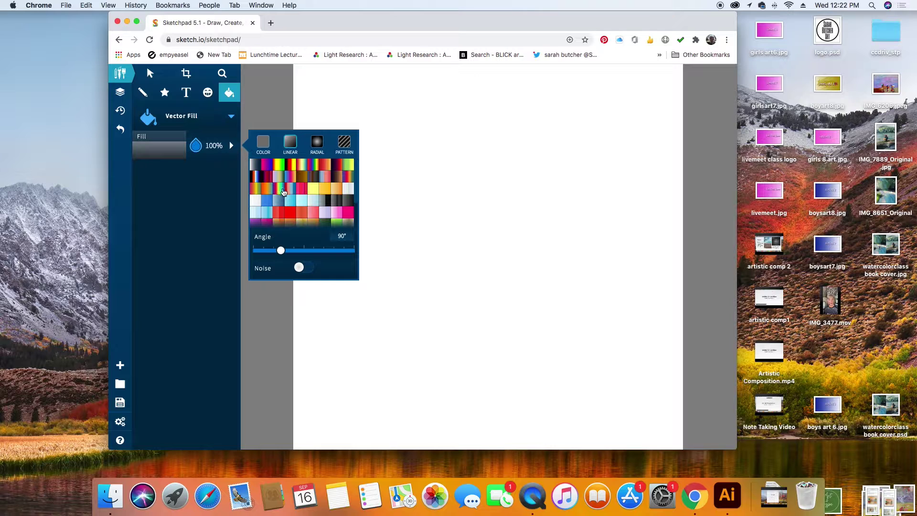
left_click(292, 202)
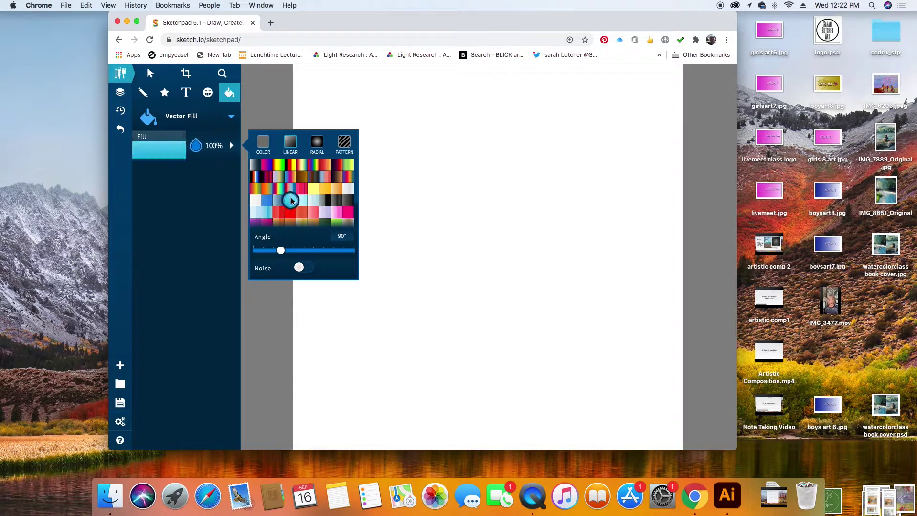
left_click(388, 108)
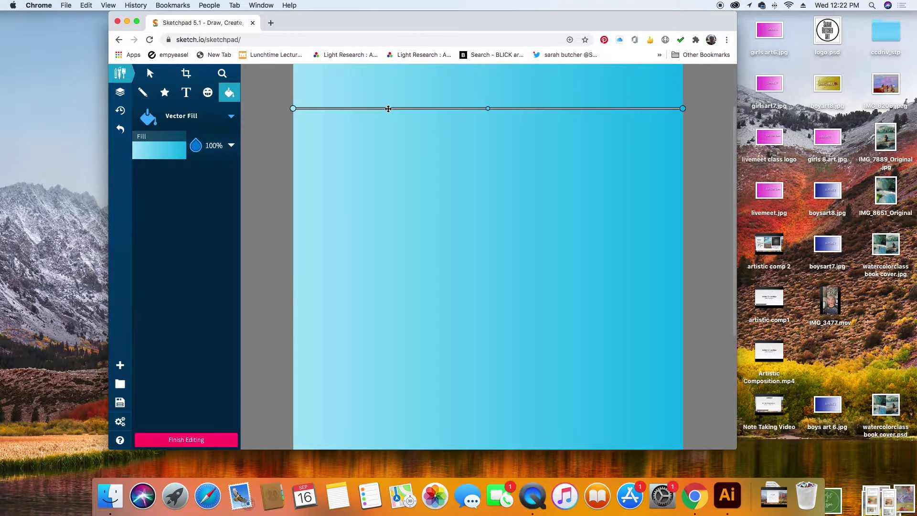
left_click_drag(388, 109, 409, 188)
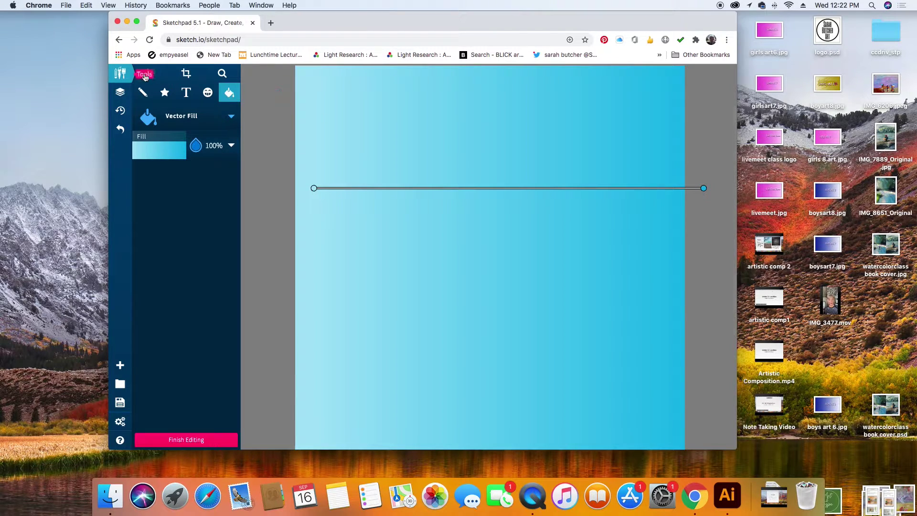
Replace the background's gradient fill with the dark red damask pattern.
left_click(162, 143)
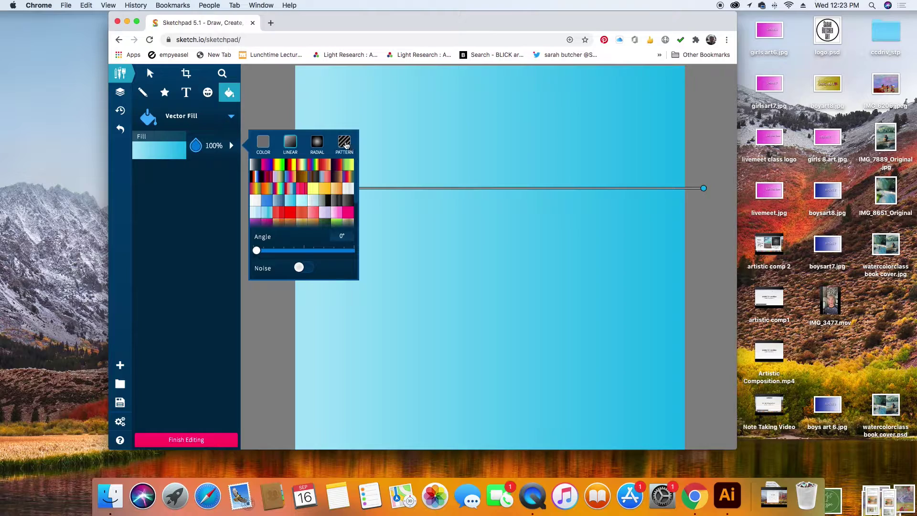
left_click(344, 143)
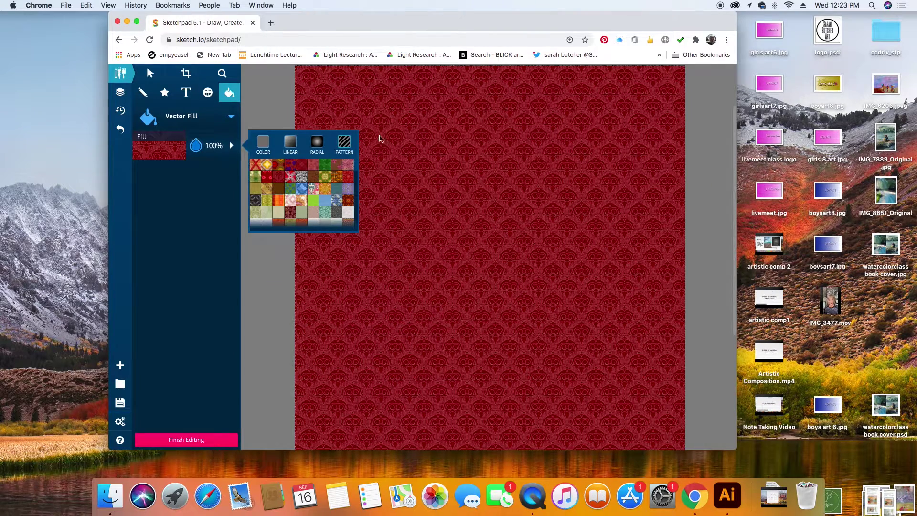
Draw a black freehand loop with the Pencil, plus two overlapping freehand shapes with a blue pattern outline.
left_click(143, 94)
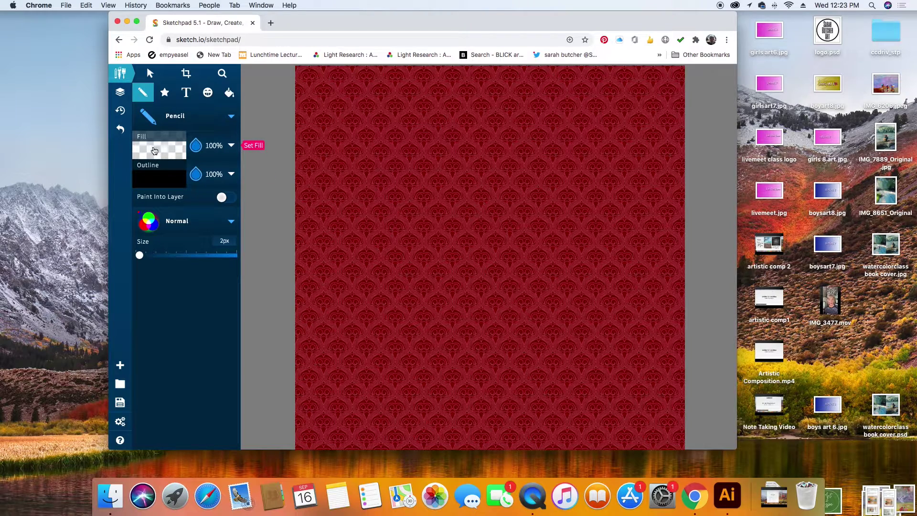
mouse_move(426, 140)
left_mouse_down()
mouse_move(385, 199)
mouse_move(499, 213)
mouse_move(468, 124)
mouse_move(429, 153)
left_mouse_up()
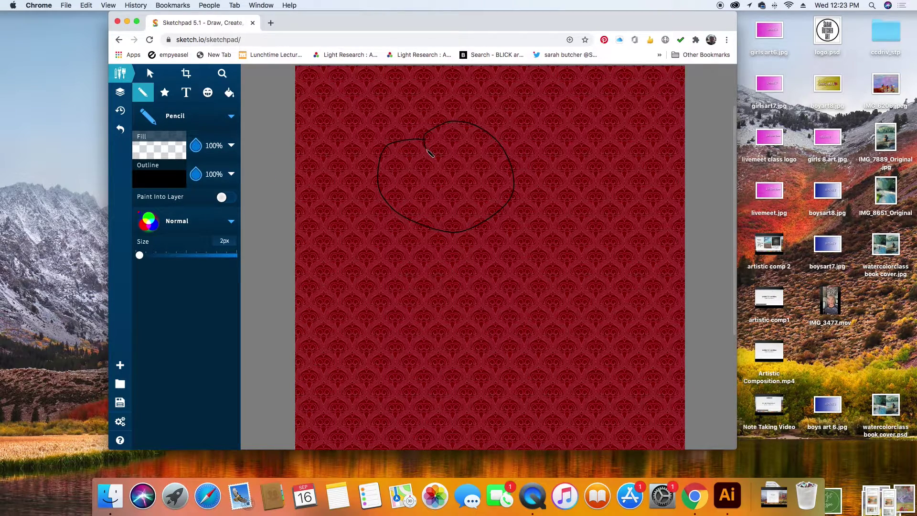
left_click(160, 180)
left_click(343, 170)
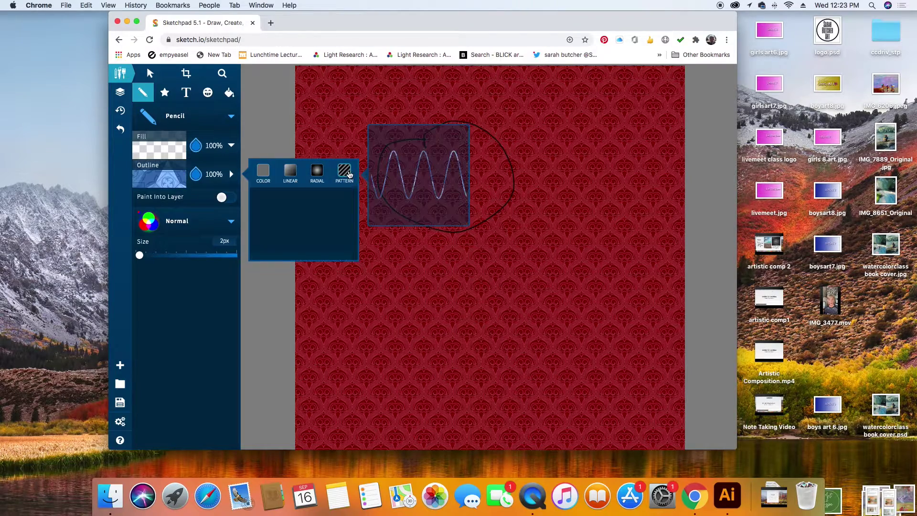
left_click_drag(416, 170, 499, 162)
mouse_move(531, 197)
left_mouse_down()
mouse_move(421, 271)
mouse_move(420, 186)
mouse_move(440, 169)
mouse_move(458, 165)
mouse_move(492, 201)
mouse_move(437, 231)
mouse_move(394, 275)
mouse_move(527, 291)
mouse_move(457, 170)
mouse_move(424, 184)
left_mouse_up()
Set the Pencil fill to the dark red damask pattern and draw a rounded closed shape on the upper right of the canvas.
left_click(231, 146)
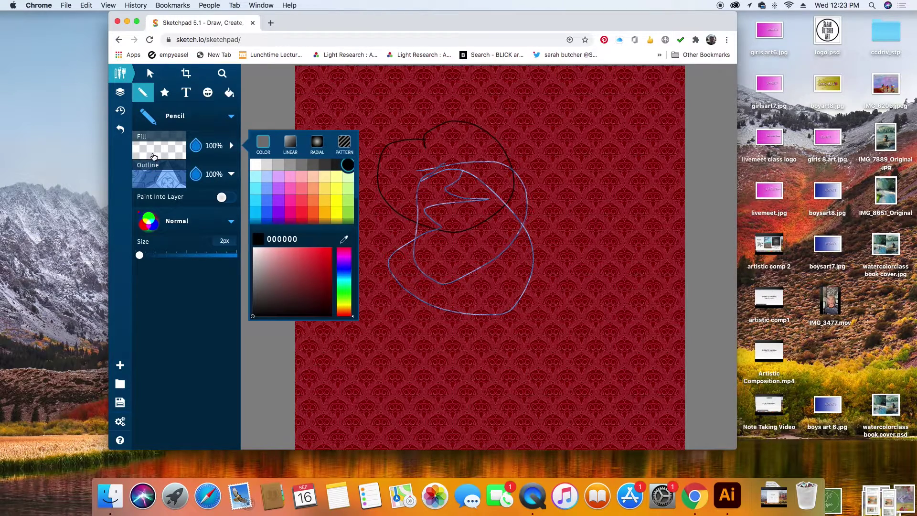
left_click(344, 143)
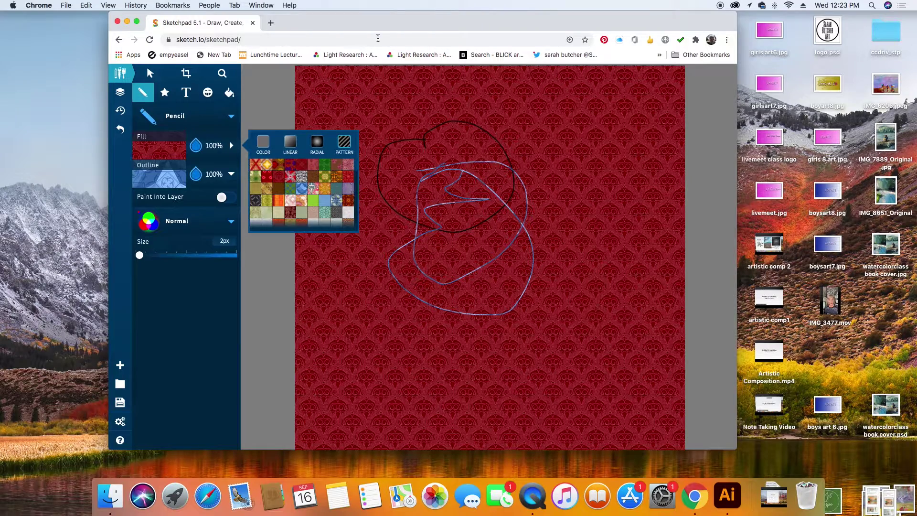
mouse_move(547, 110)
left_mouse_down()
mouse_move(625, 138)
mouse_move(547, 104)
left_mouse_up()
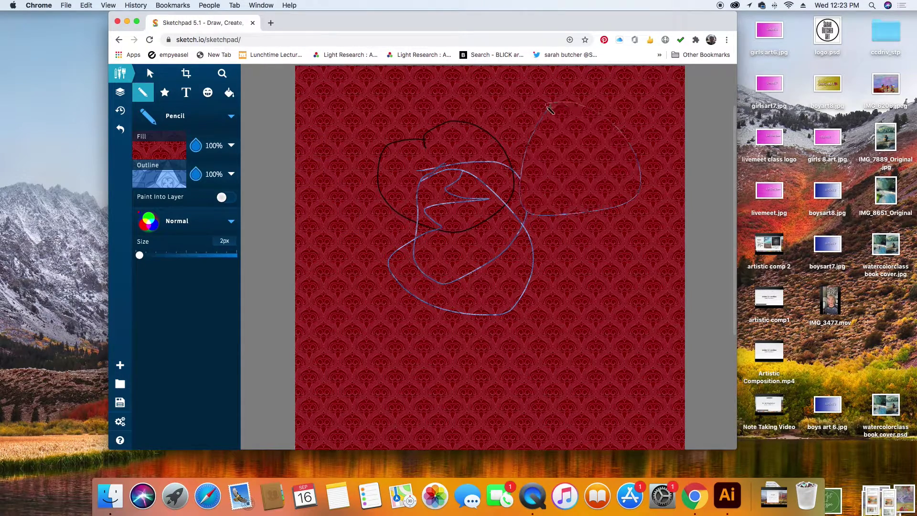
Set the Pencil fill to the yellow and brown diamond pattern and draw a large oval and an irregular branching shape.
left_click(165, 157)
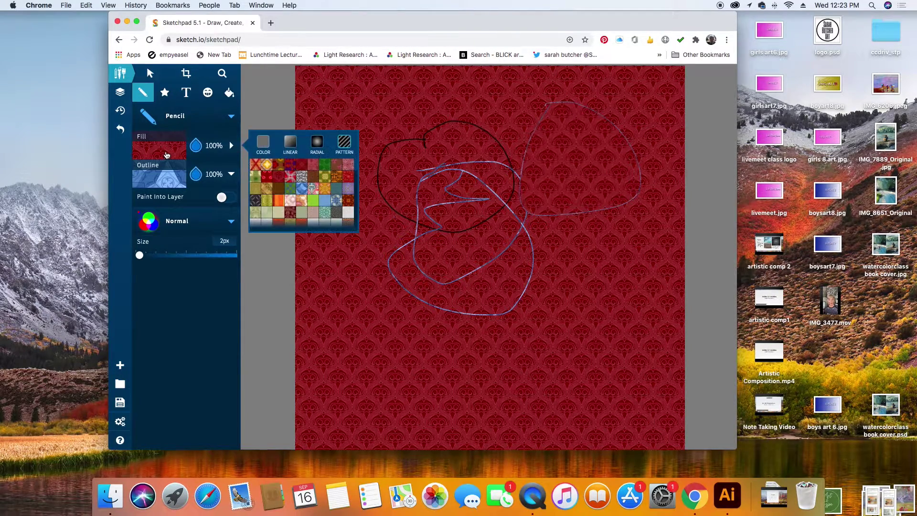
left_click(266, 165)
mouse_move(425, 144)
left_mouse_down()
mouse_move(604, 158)
mouse_move(478, 93)
mouse_move(423, 143)
left_mouse_up()
mouse_move(402, 275)
left_mouse_down()
mouse_move(425, 253)
mouse_move(497, 271)
mouse_move(432, 360)
mouse_move(431, 305)
mouse_move(337, 341)
mouse_move(380, 293)
mouse_move(328, 266)
mouse_move(362, 195)
mouse_move(404, 262)
left_mouse_up()
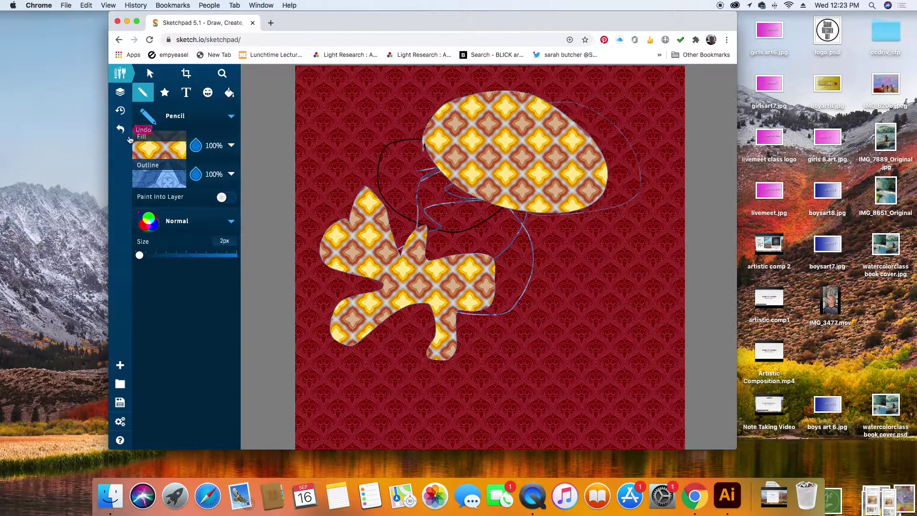
left_click(168, 182)
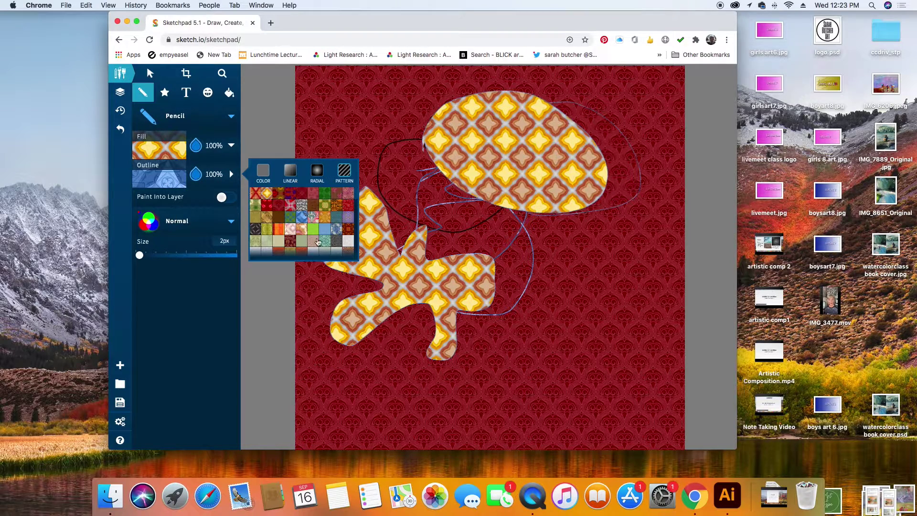
left_click(155, 150)
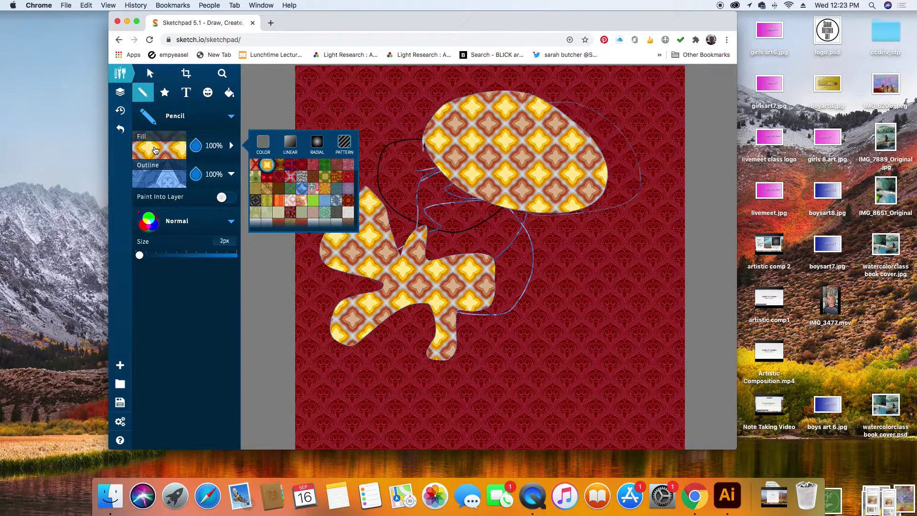
left_click(172, 221)
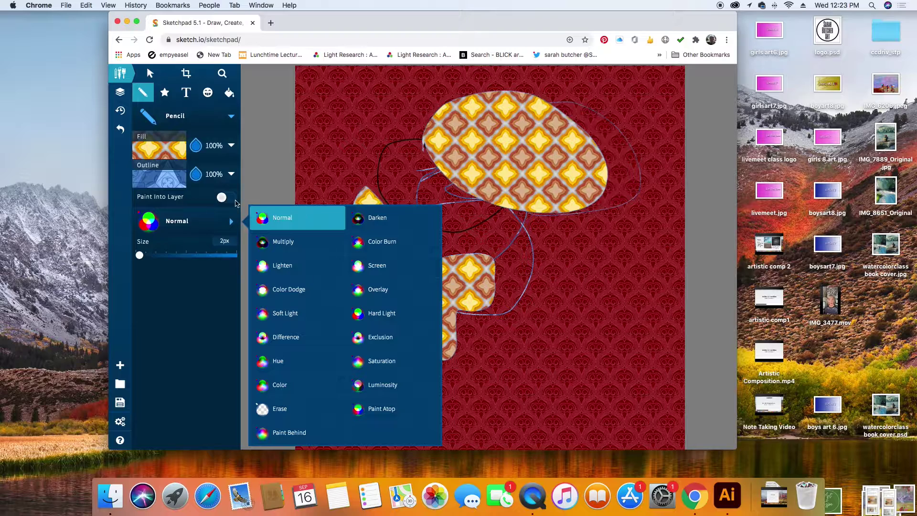
left_click(190, 197)
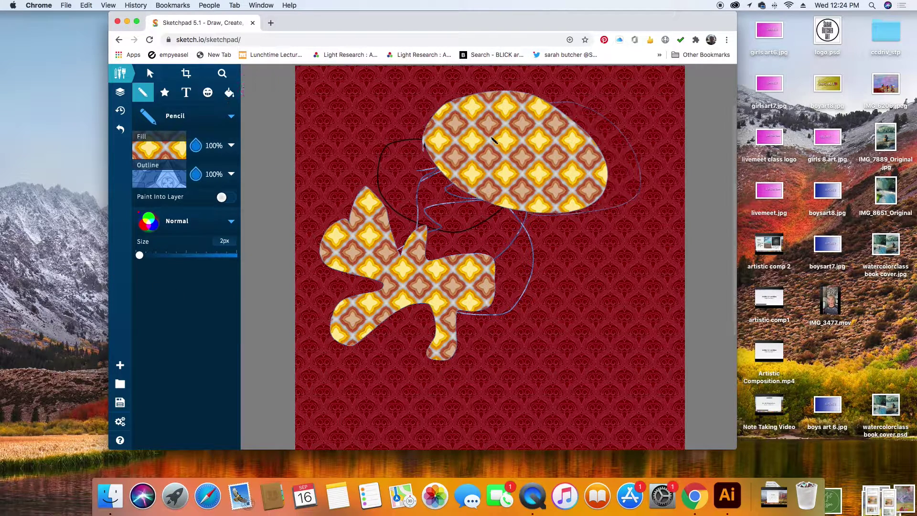
Move the patterned oval around the canvas, scale it down to a small oval, and place it on the upper right.
left_click(151, 74)
left_click_drag(506, 146, 573, 181)
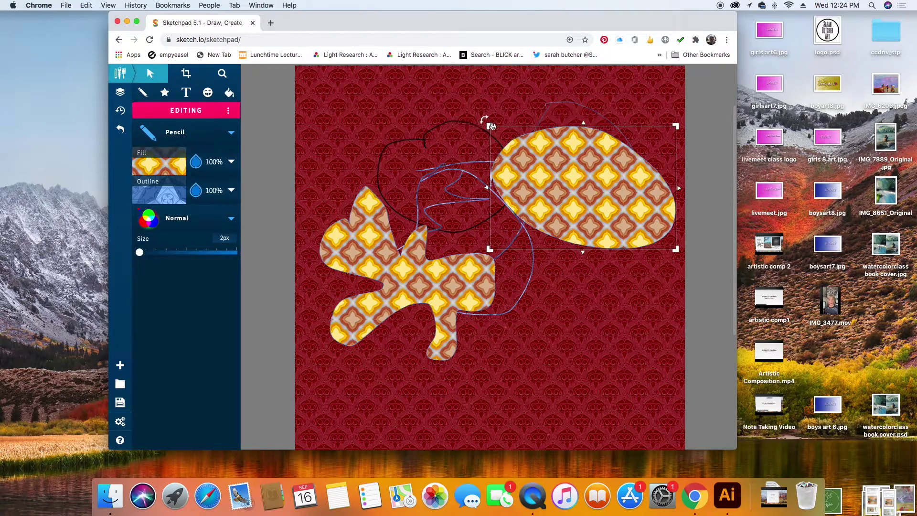
left_click_drag(490, 126, 259, 161)
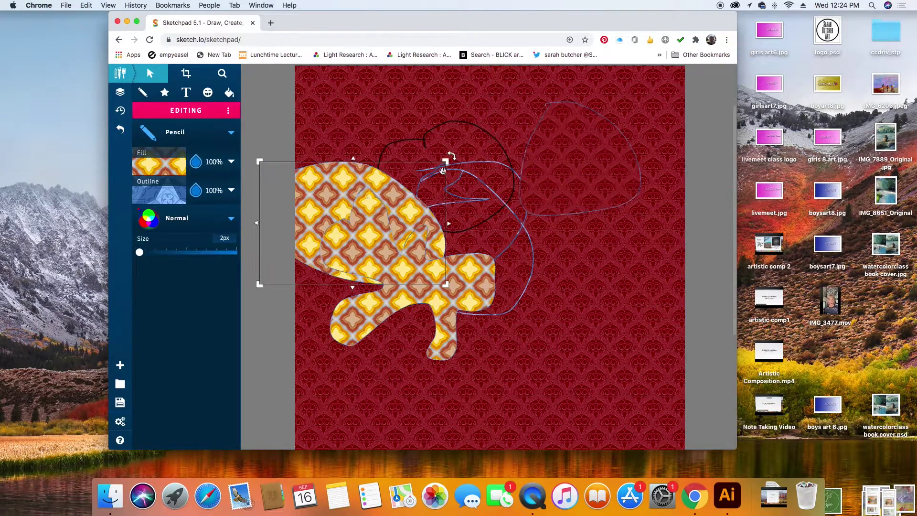
left_click_drag(446, 161, 332, 234)
left_click_drag(312, 266, 573, 168)
Delete the irregular patterned shape, the small patterned oval, and the black pencil loop from the canvas.
left_click(401, 277)
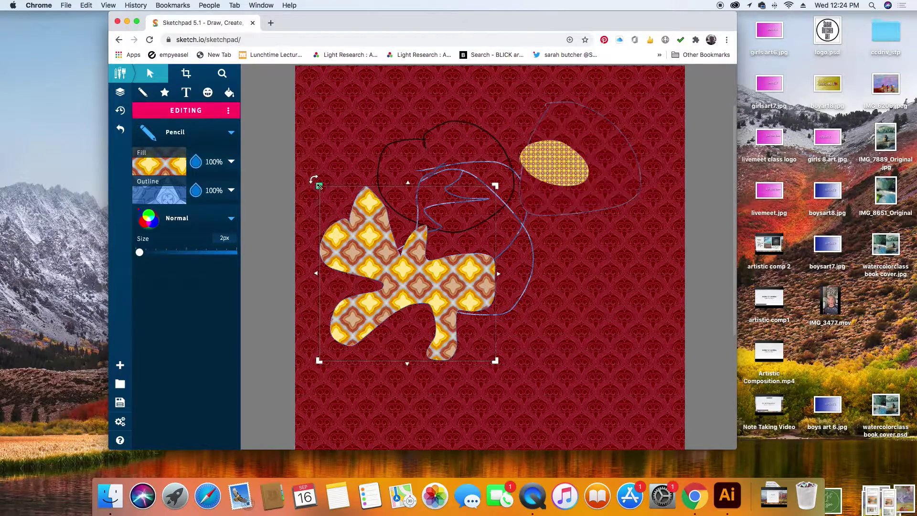
left_click_drag(374, 254, 407, 188)
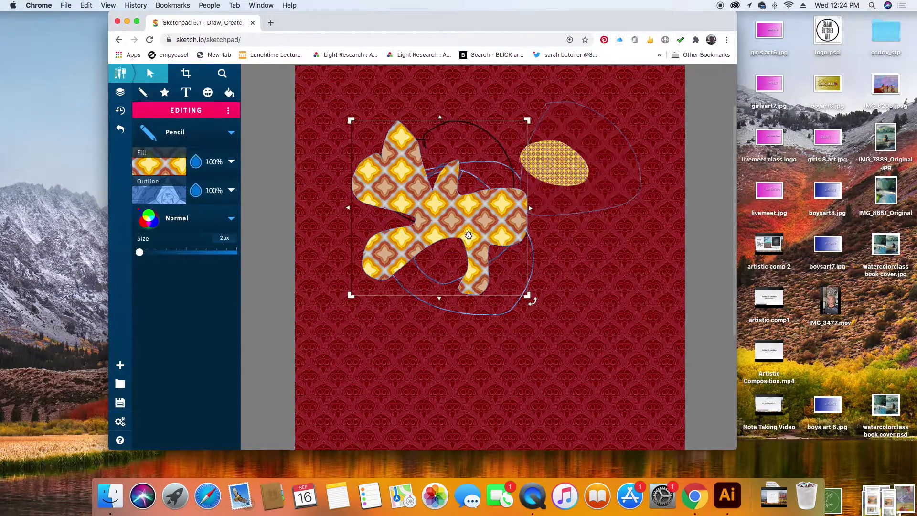
key("BackSpace")
left_click(562, 159)
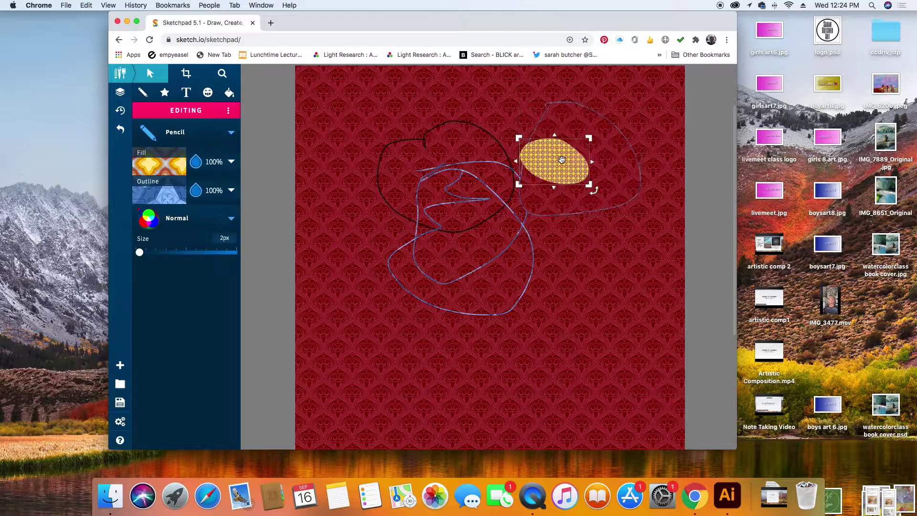
key("BackSpace")
left_click(487, 158)
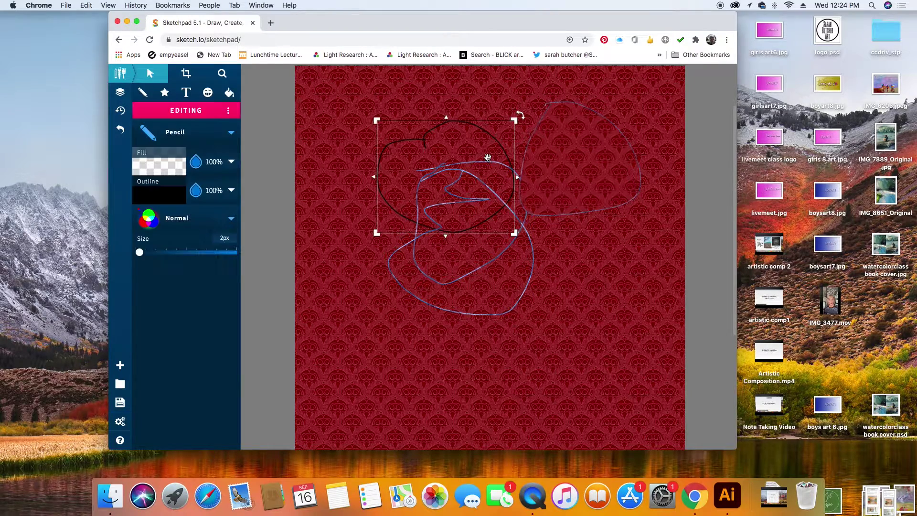
key("BackSpace")
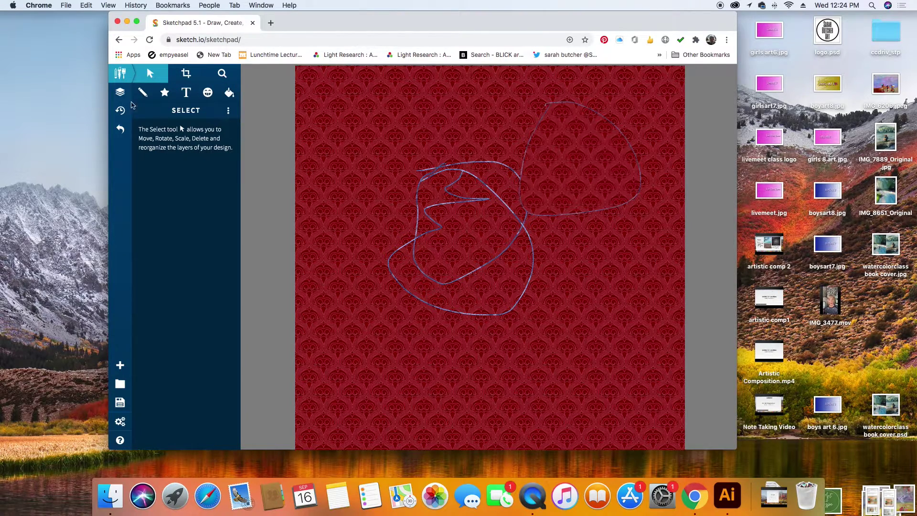
Hide the second Pencil layer in the layer list, and make it visible again.
left_click(121, 94)
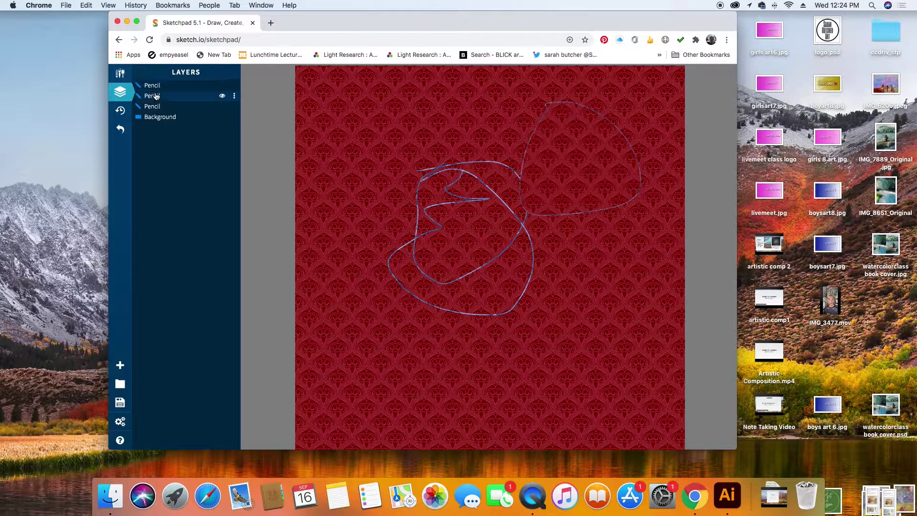
left_click(223, 96)
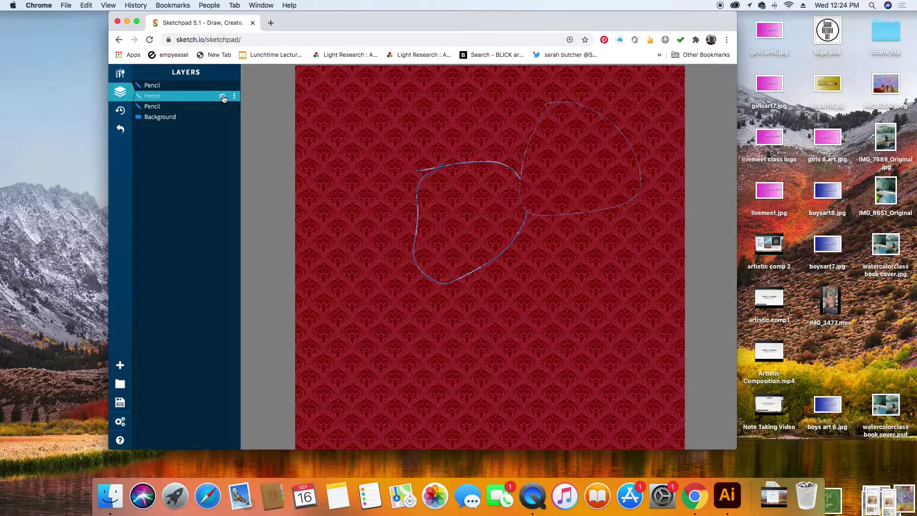
left_click(222, 97)
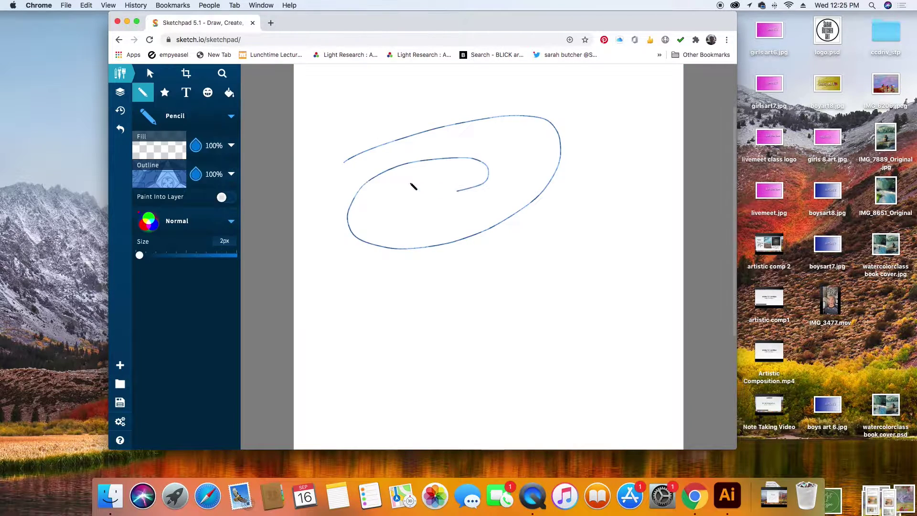
Scribble more Pencil lines on the white page, and start a new blank 816 by 1056 px document, choosing to save the current image.
mouse_move(411, 184)
left_mouse_down()
mouse_move(414, 207)
mouse_move(510, 244)
mouse_move(345, 165)
mouse_move(400, 194)
mouse_move(432, 308)
mouse_move(469, 239)
mouse_move(454, 272)
mouse_move(388, 315)
mouse_move(425, 321)
left_mouse_up()
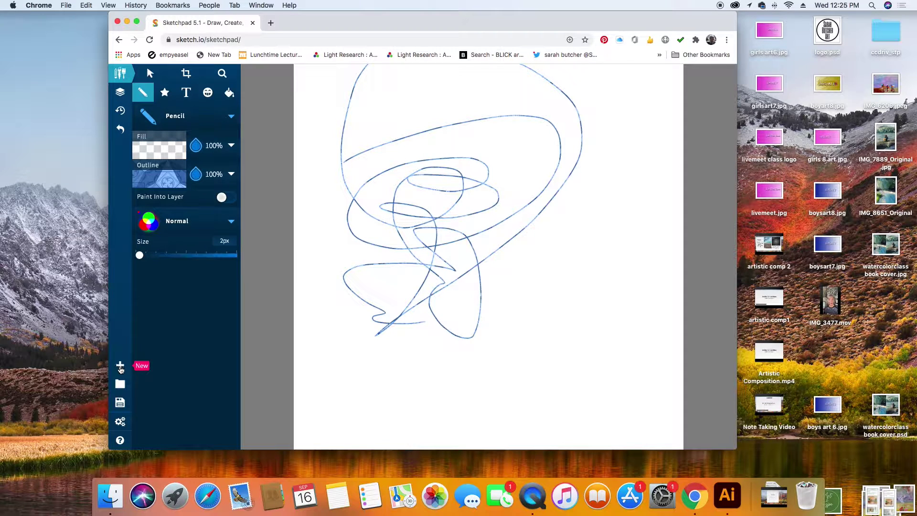
left_click(120, 366)
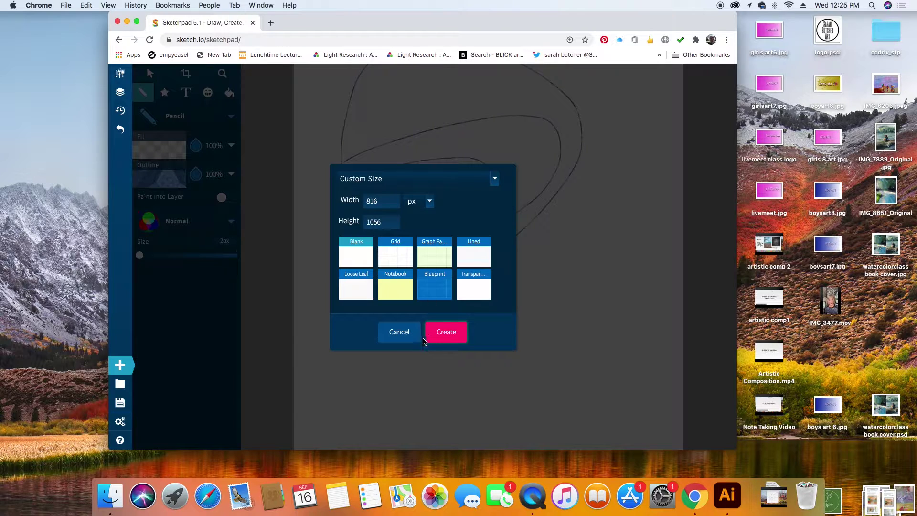
left_click(453, 335)
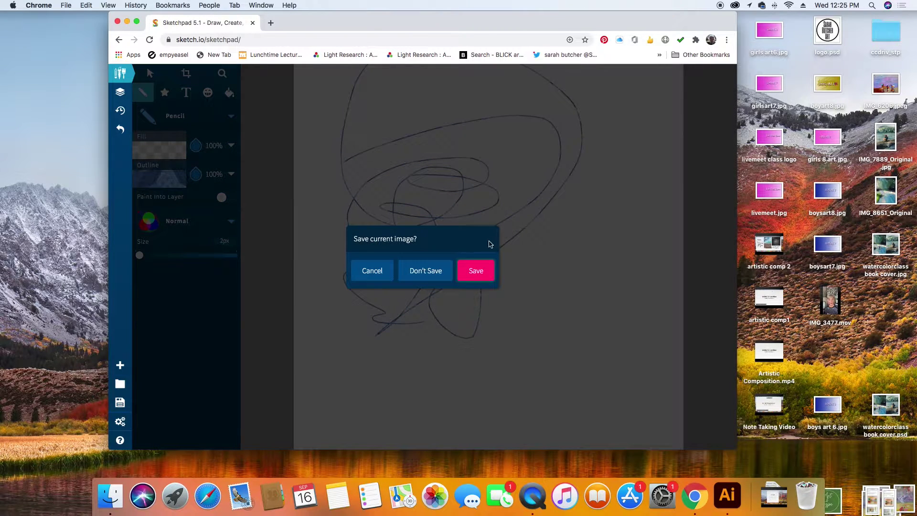
left_click(475, 271)
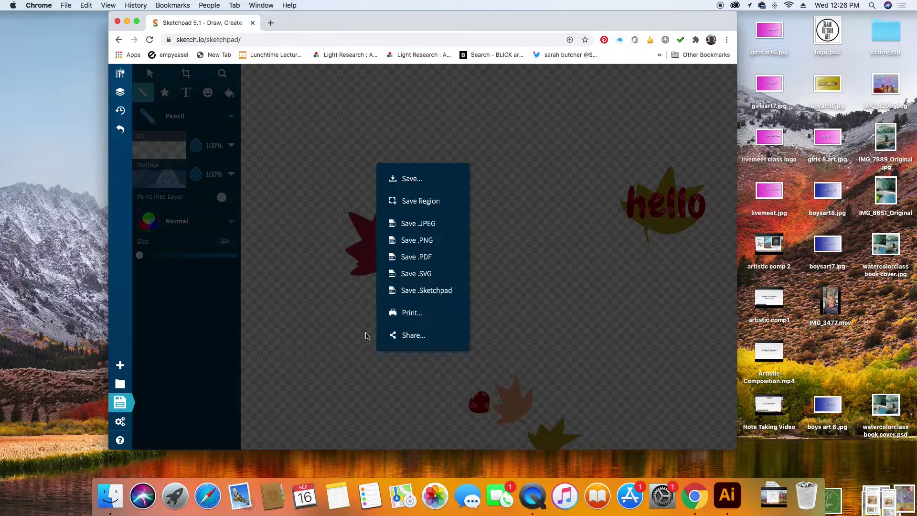
Share the leaf artwork publicly to generate its share link.
left_click(409, 335)
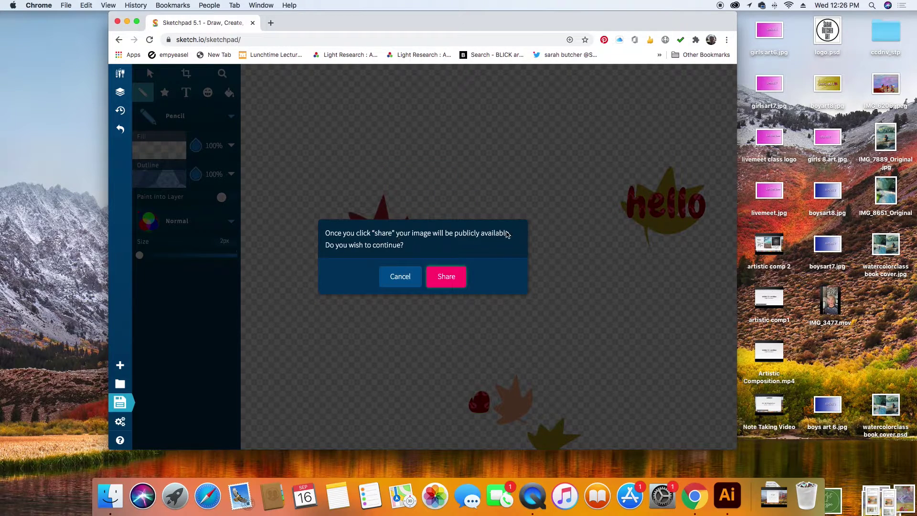
left_click(446, 281)
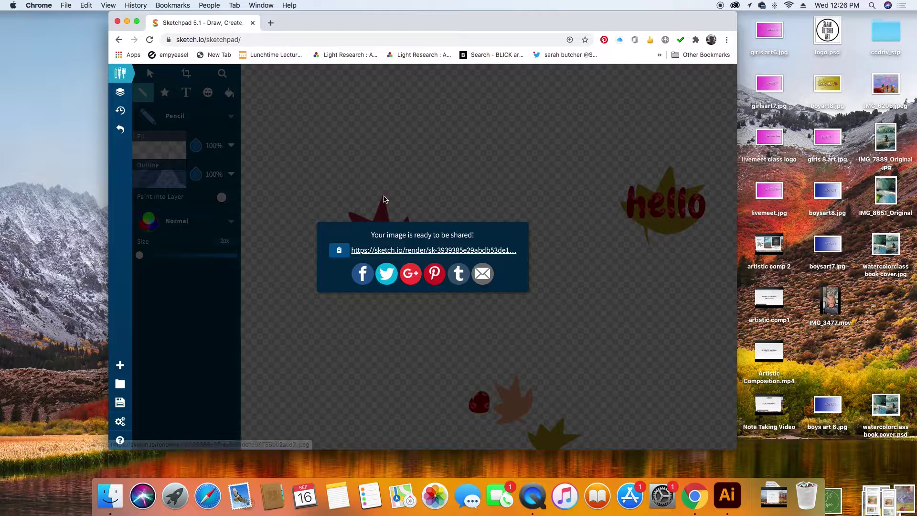
Try enabling file storage in Google Drive in the settings, dismiss the Google account sign-in, and switch the option off again.
left_click(121, 422)
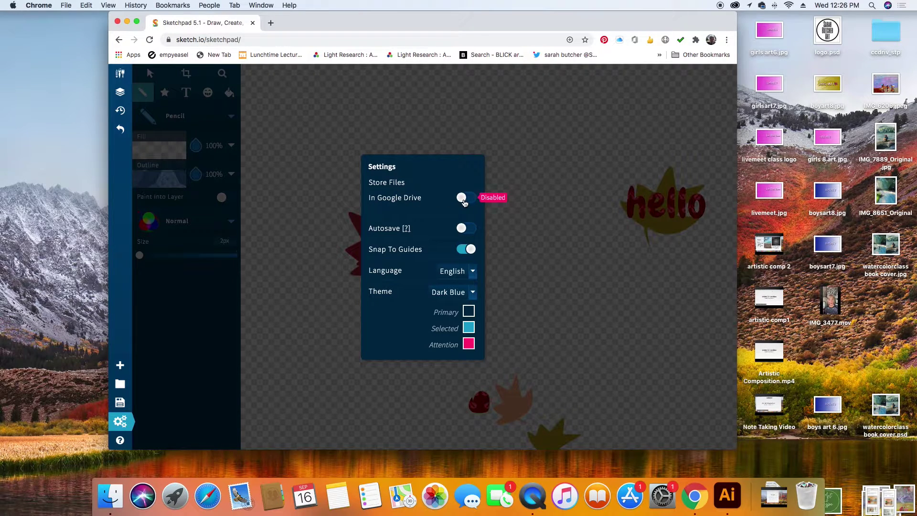
left_click(462, 199)
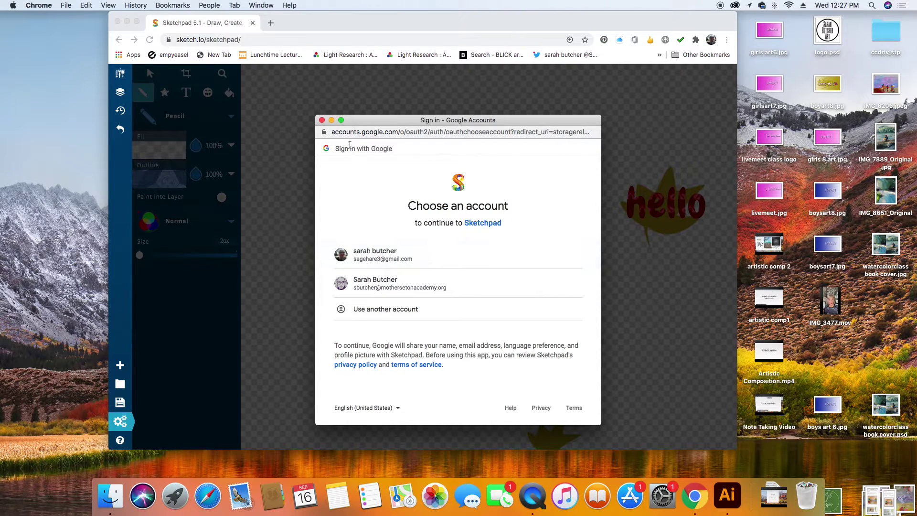
left_click(322, 120)
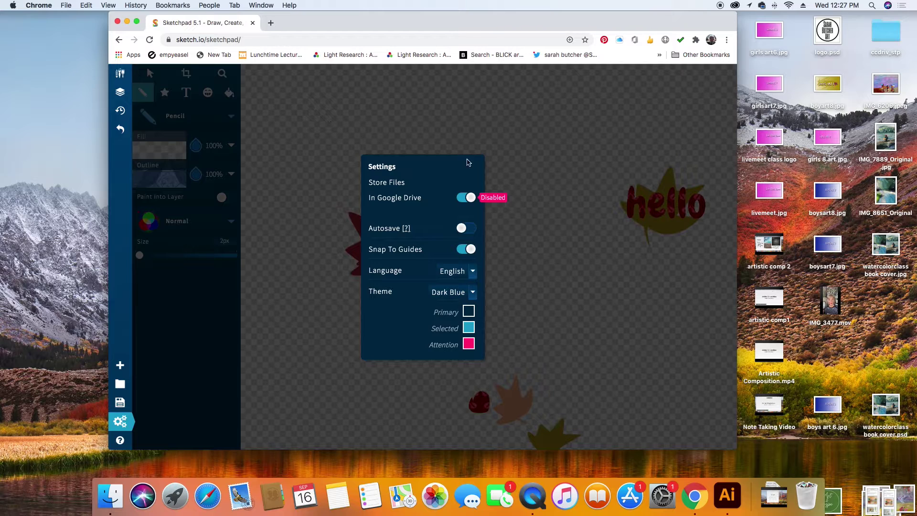
left_click(467, 198)
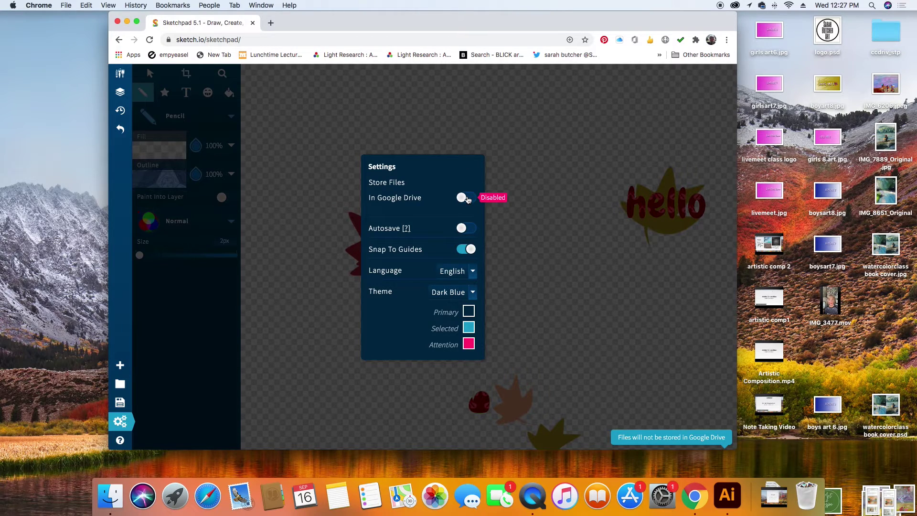